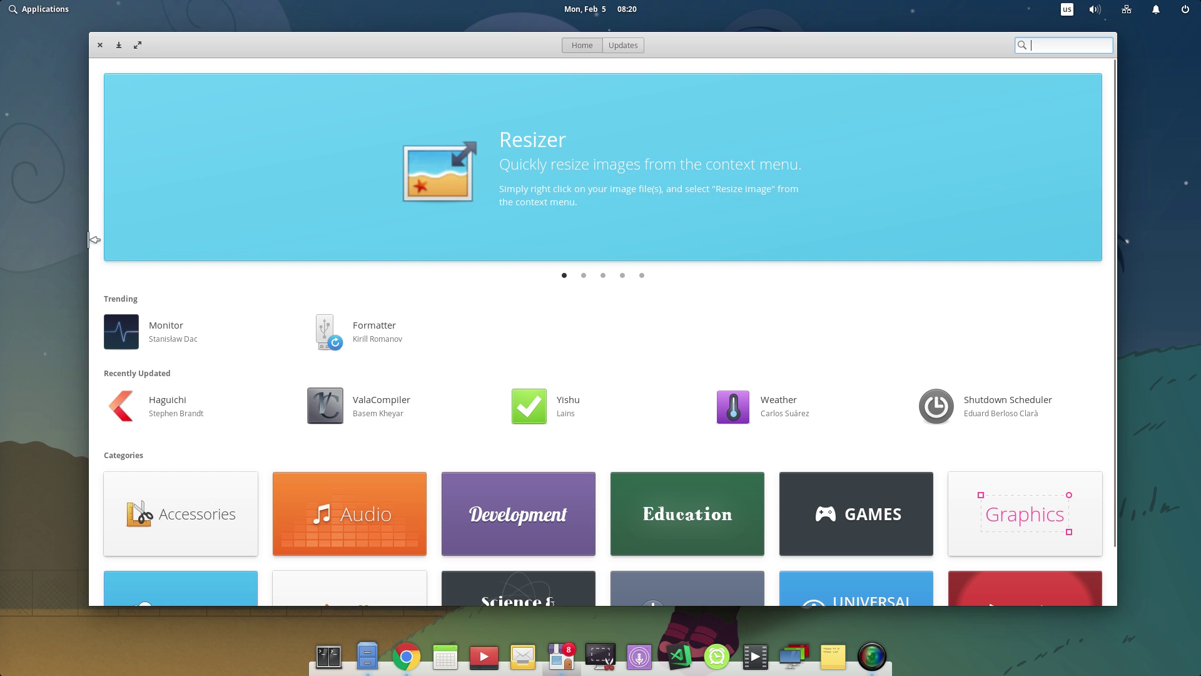
# Narrow the store window to about half its width, check how the home page layout adapts, and widen it again.
pyautogui.moveTo(94, 239); pyautogui.dragTo(716, 225)
pyautogui.scroll(-5, 978, 231)
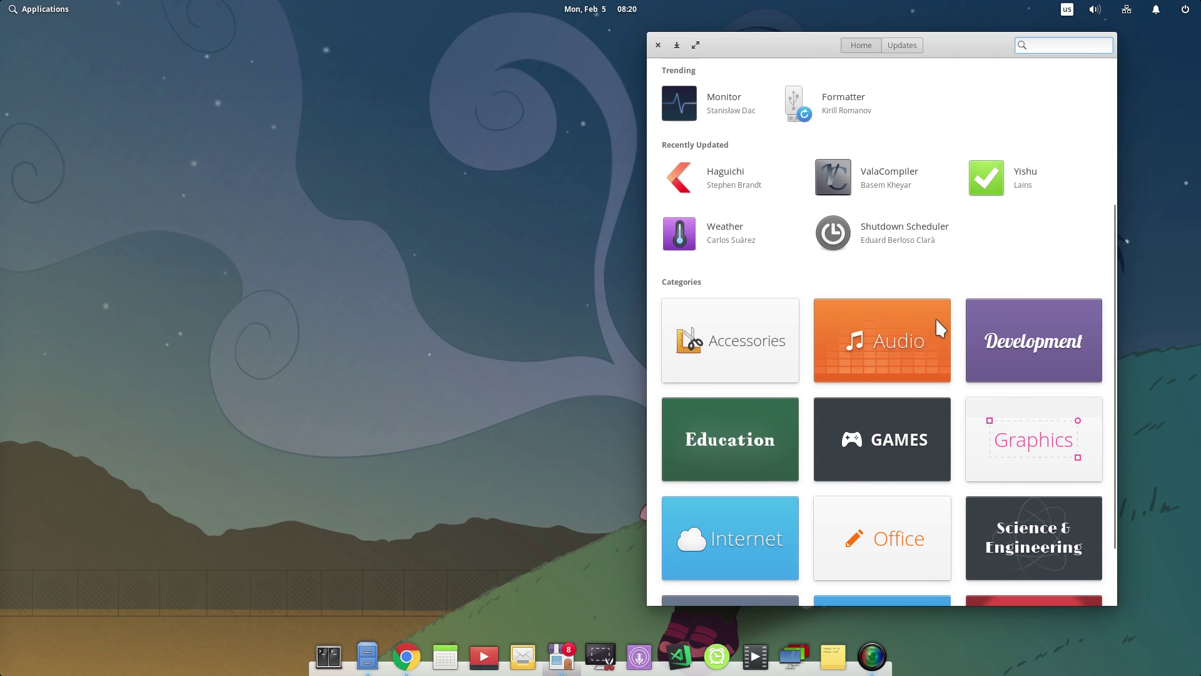
pyautogui.scroll(-2, 926, 326)
pyautogui.scroll(7, 917, 337)
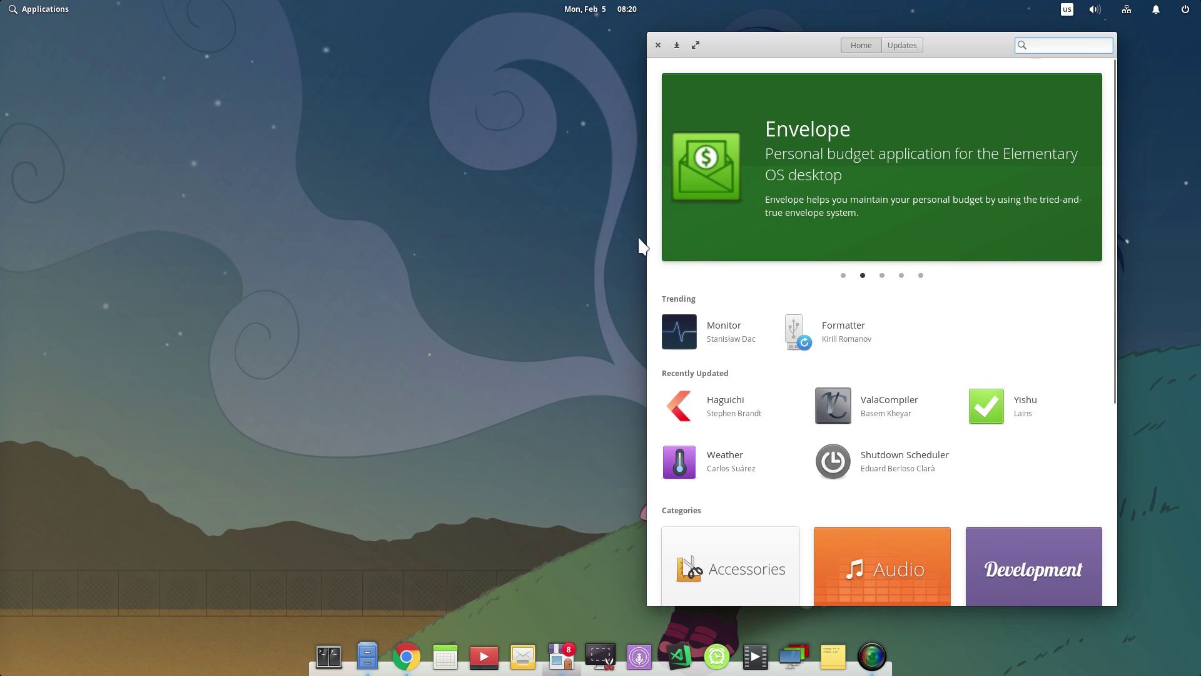
pyautogui.moveTo(646, 234); pyautogui.dragTo(119, 254)
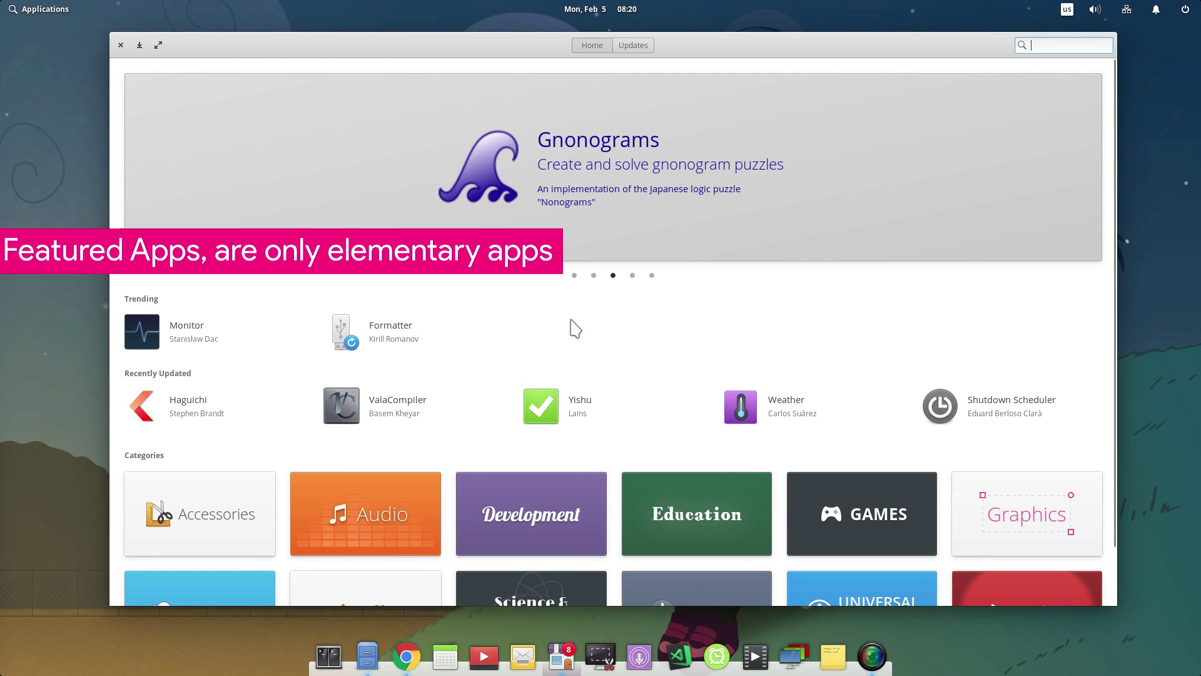
# Show the featured apps Cipher and Memories in the home page banner.
pyautogui.click(633, 276)
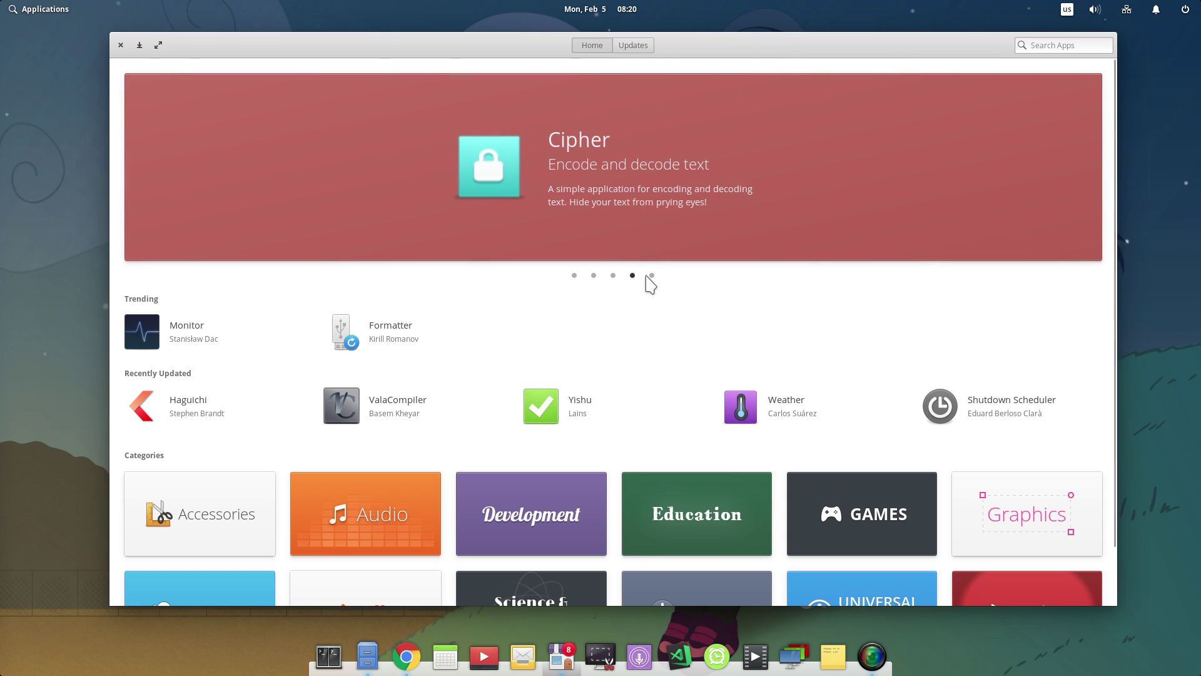
pyautogui.click(652, 275)
pyautogui.scroll(-2, 563, 344)
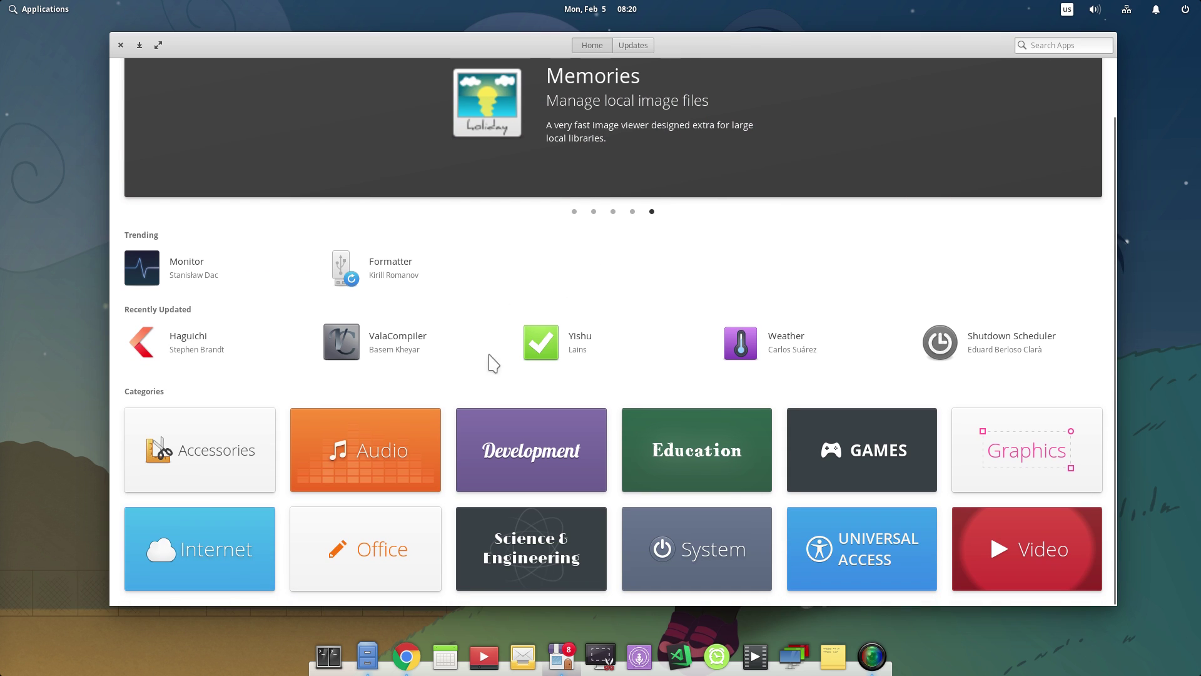
# Browse the Accessories category through its curated and Non-Curated Apps, and return to the store's home page.
pyautogui.click(233, 445)
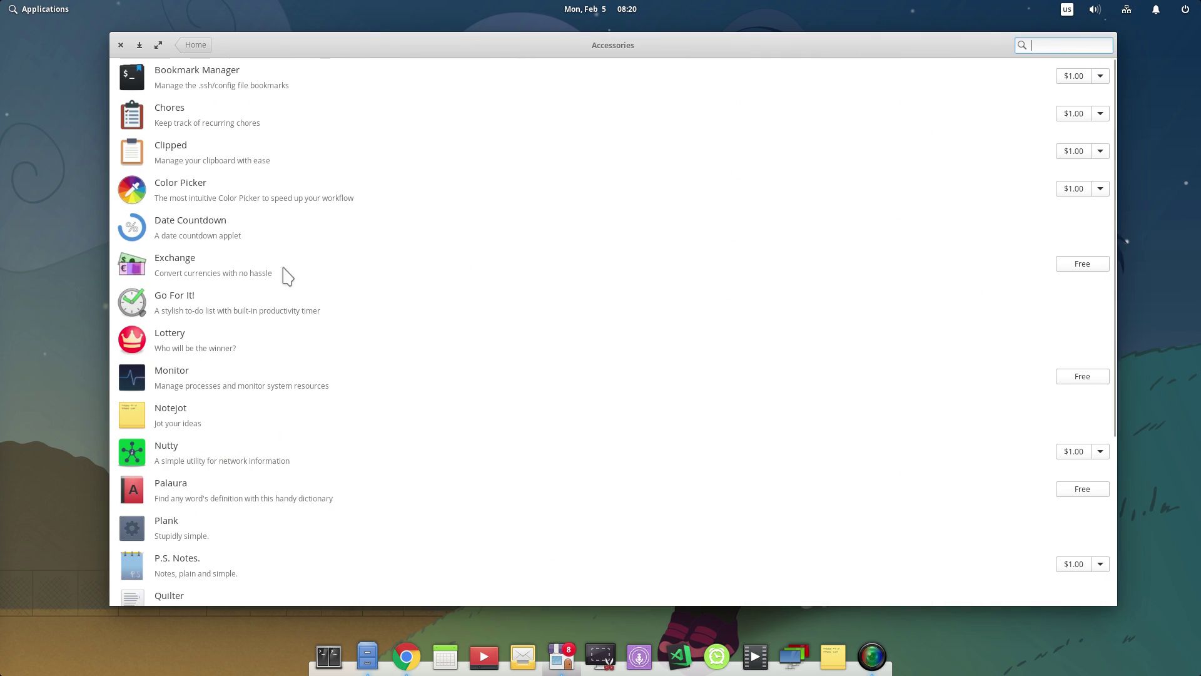
pyautogui.scroll(-5, 292, 262)
pyautogui.scroll(-5, 292, 262)
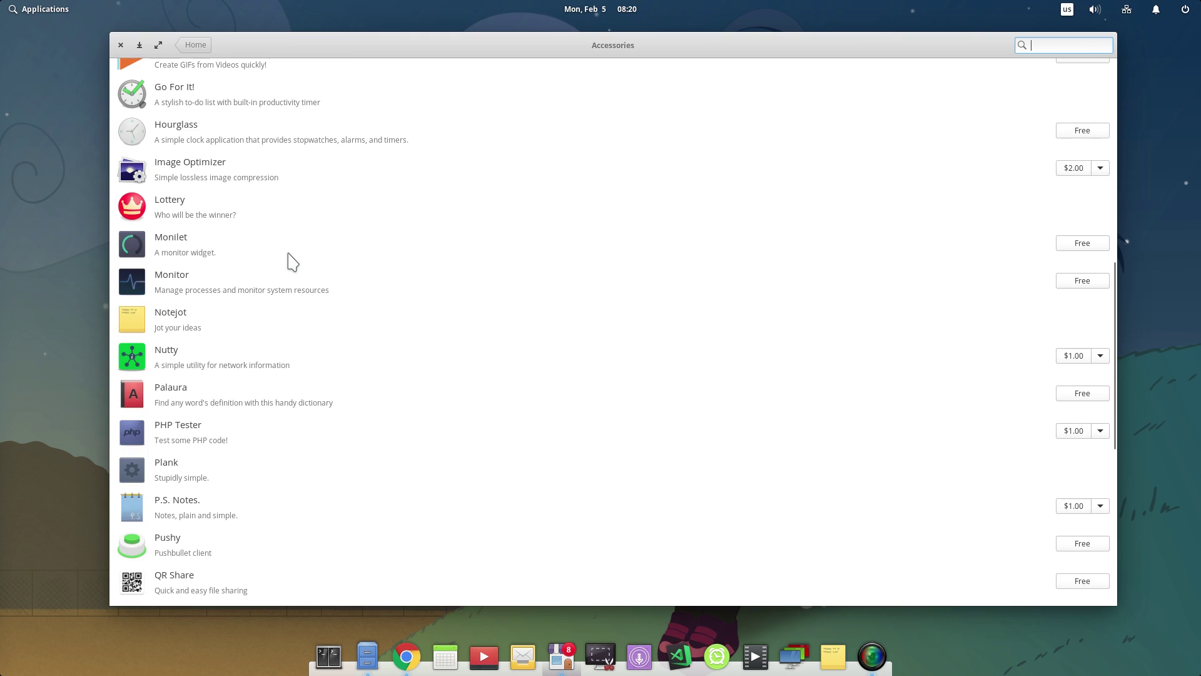
pyautogui.scroll(-10, 292, 262)
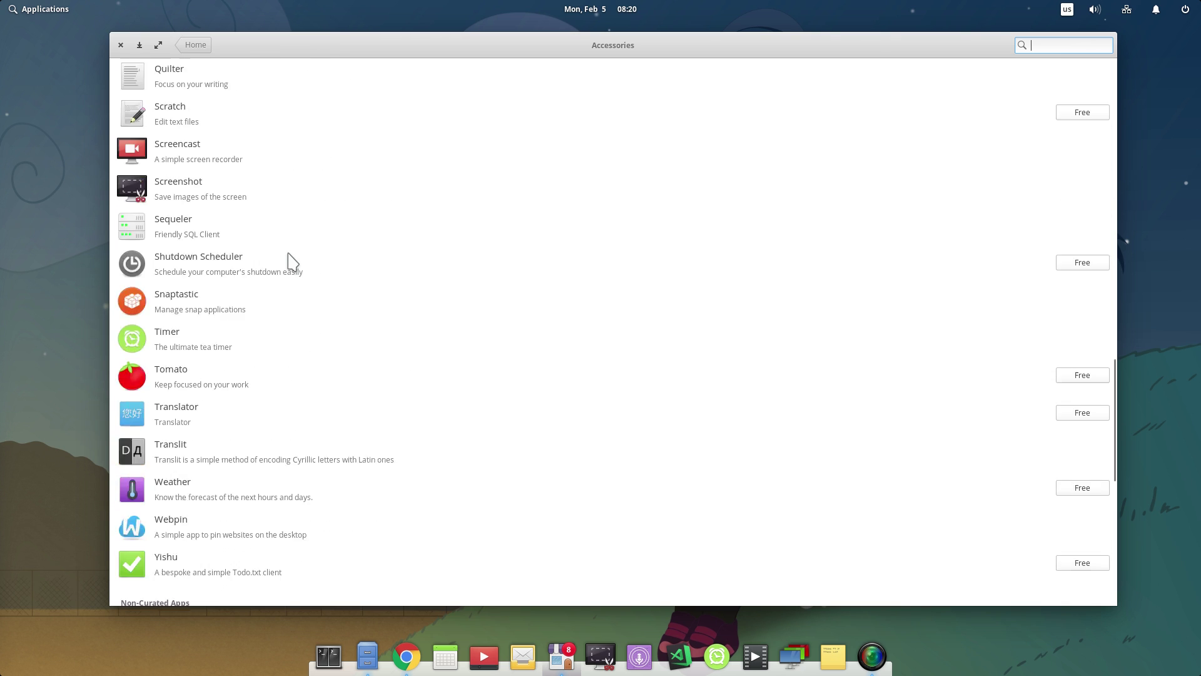
pyautogui.scroll(-6, 292, 262)
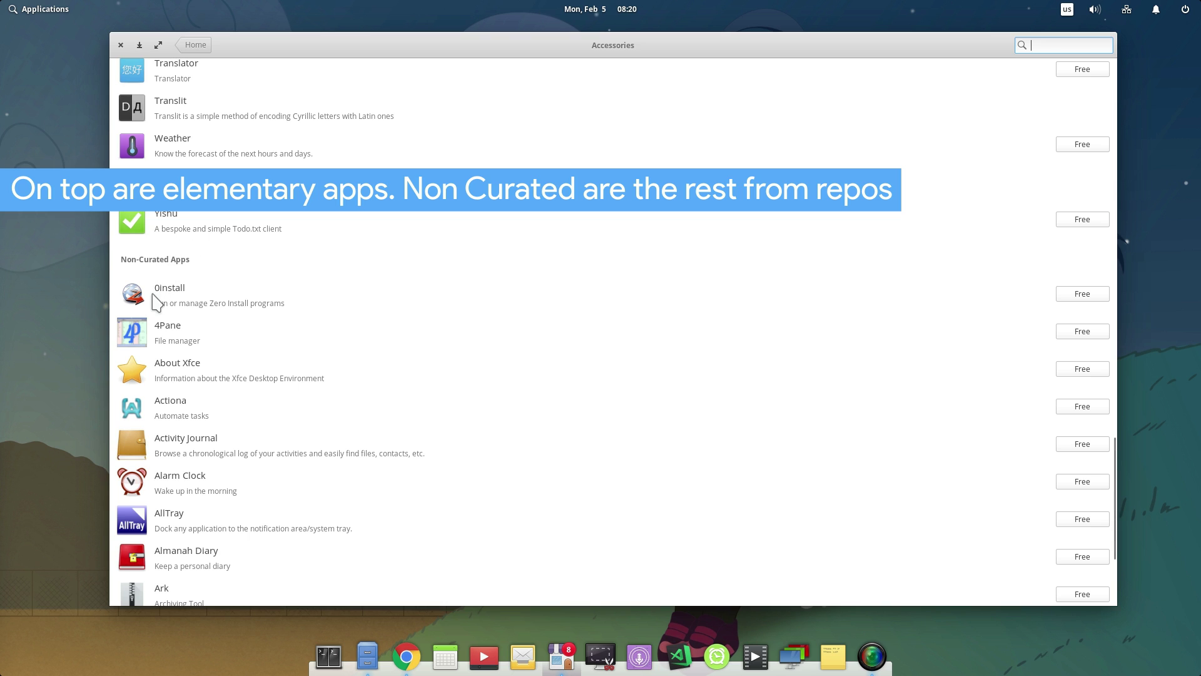
pyautogui.scroll(-20, 300, 301)
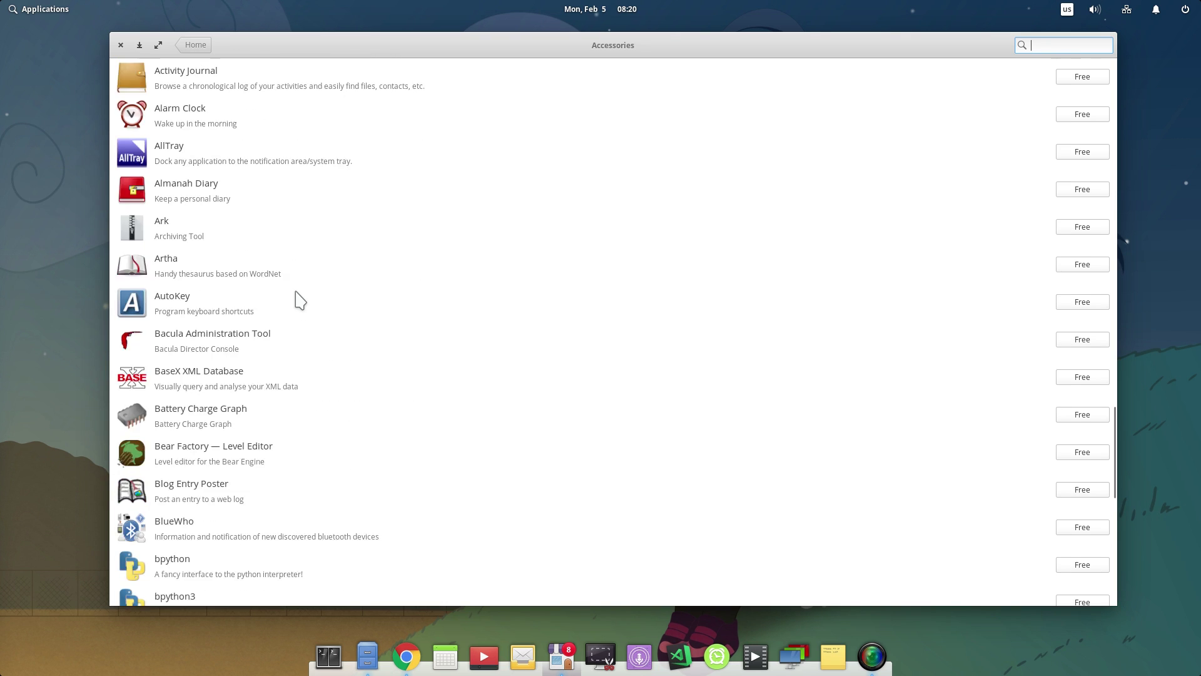
pyautogui.scroll(-7, 476, 406)
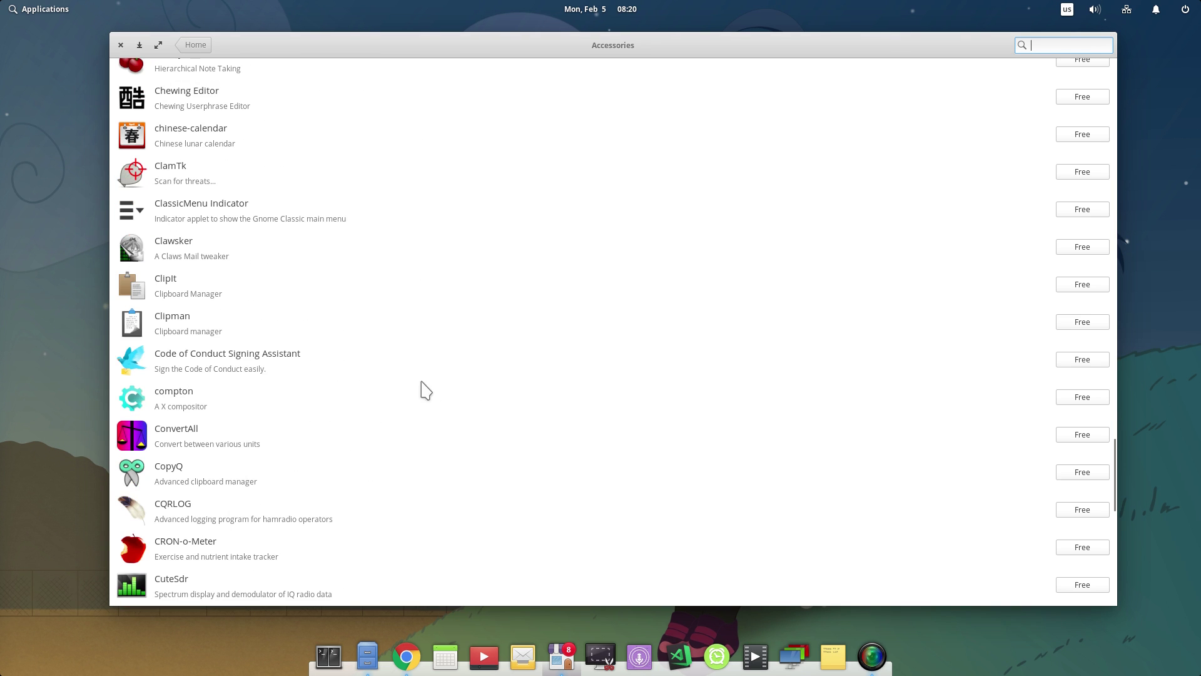
pyautogui.scroll(9, 376, 331)
pyautogui.click(199, 47)
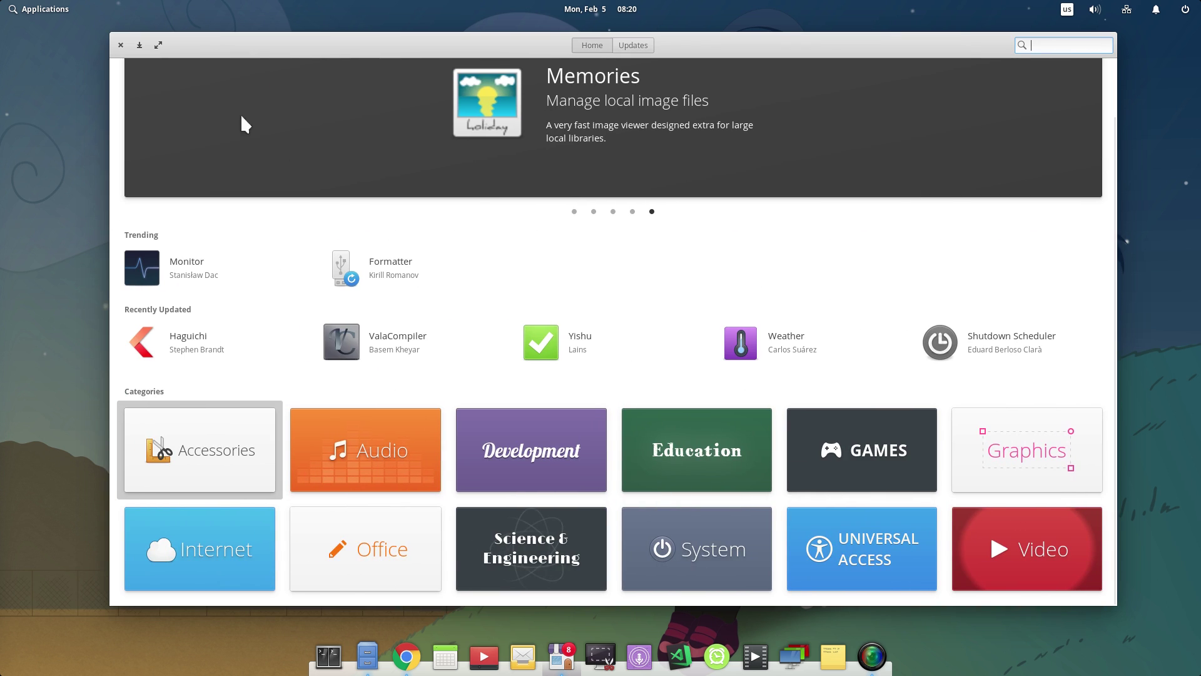
# Open the Video Player page from the Video category and show its second screenshot.
pyautogui.click(1009, 548)
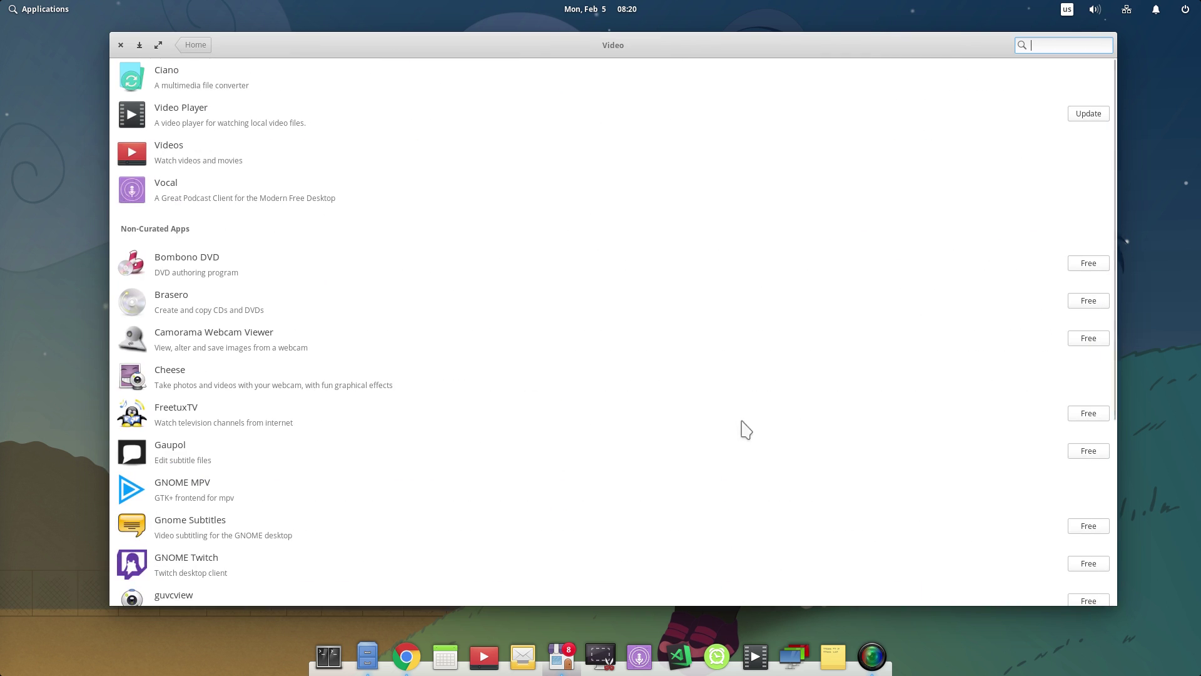
pyautogui.click(221, 126)
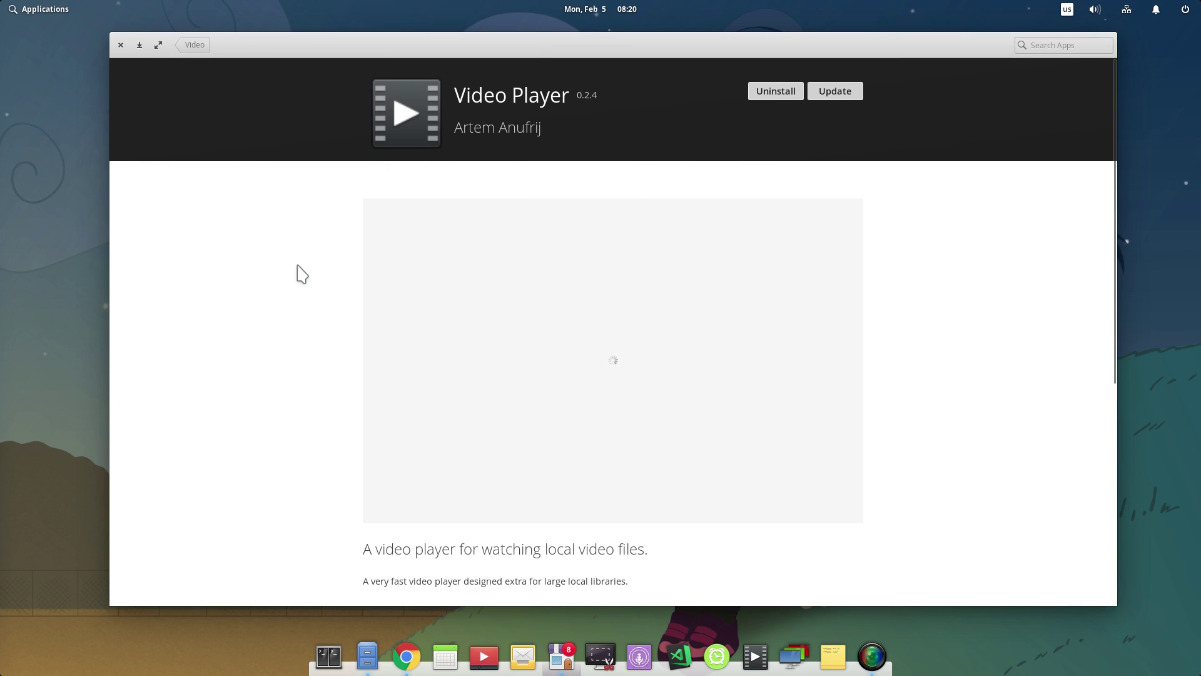
pyautogui.scroll(-2, 303, 275)
pyautogui.scroll(-2, 302, 275)
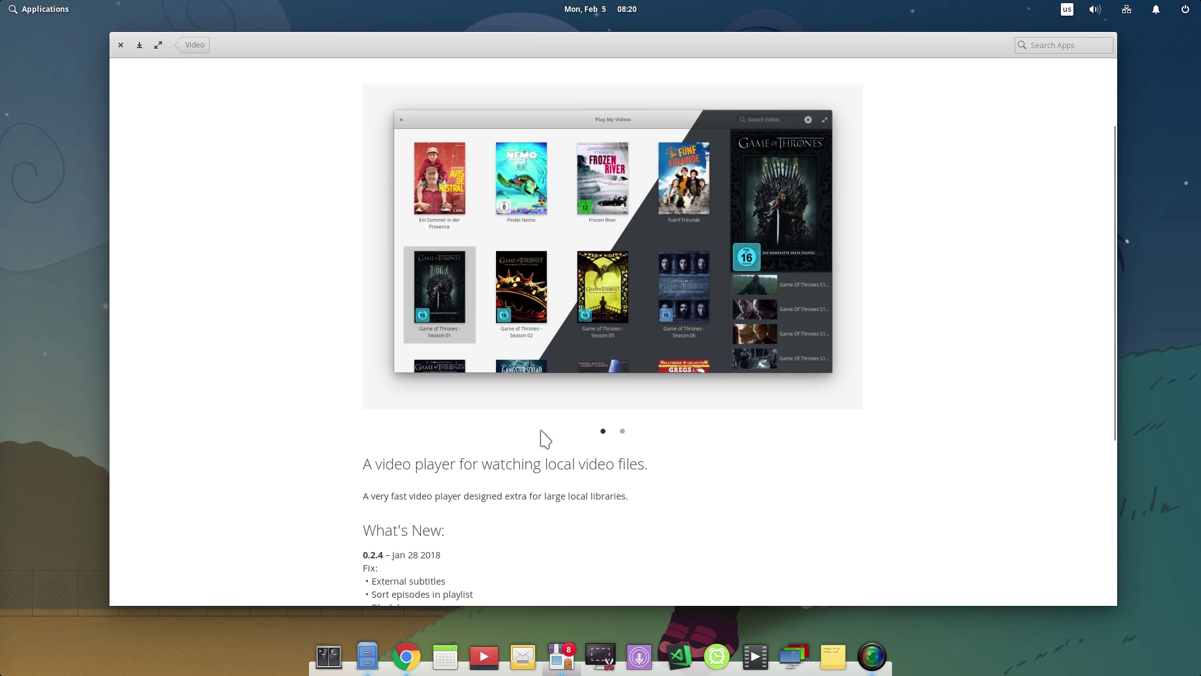
pyautogui.click(622, 431)
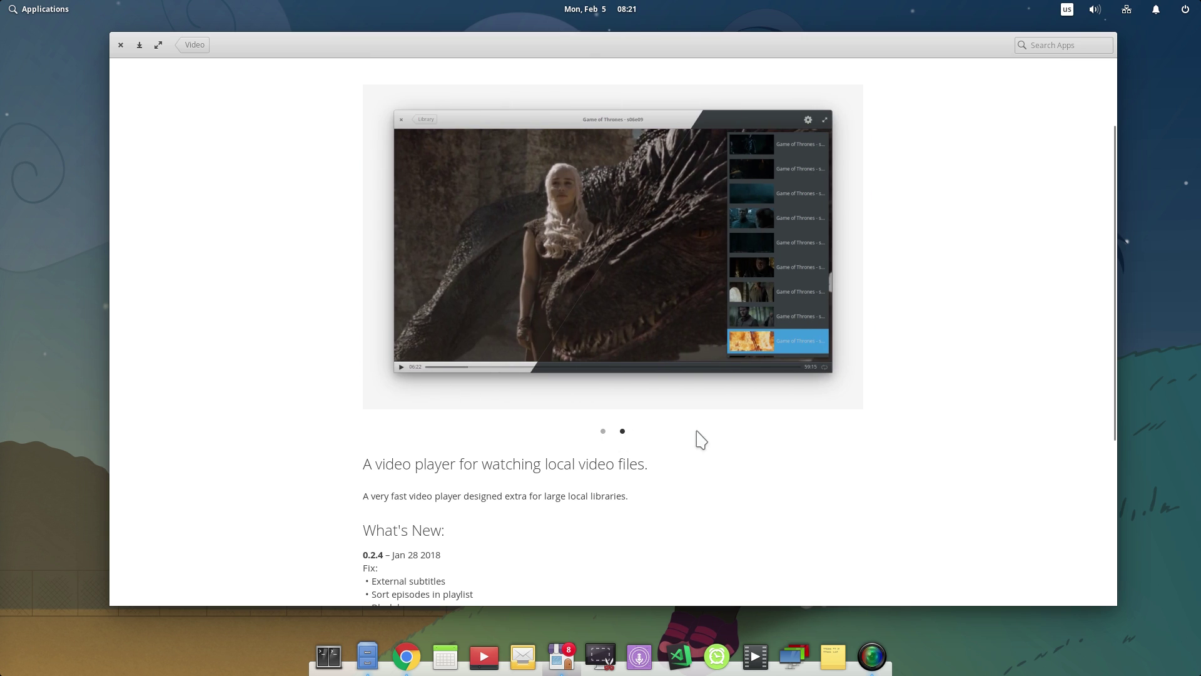
# Review Video Player's release notes, open its sharing options and close them.
pyautogui.scroll(-7, 701, 440)
pyautogui.scroll(-2, 691, 425)
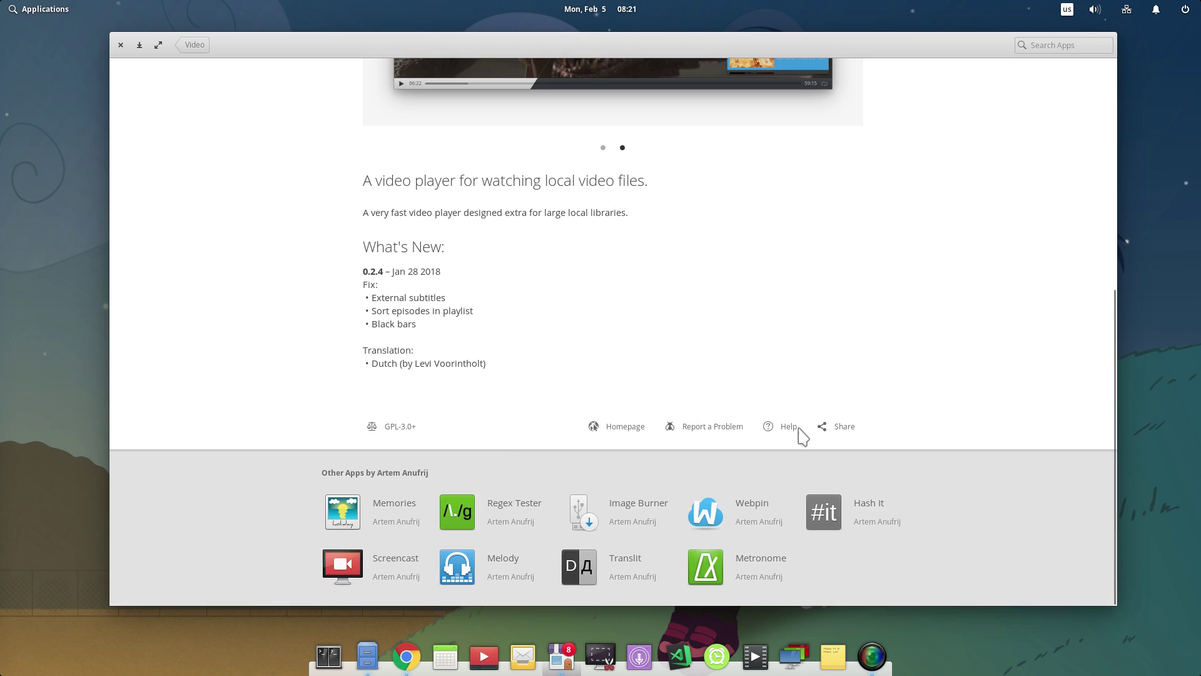
pyautogui.click(839, 430)
pyautogui.click(840, 430)
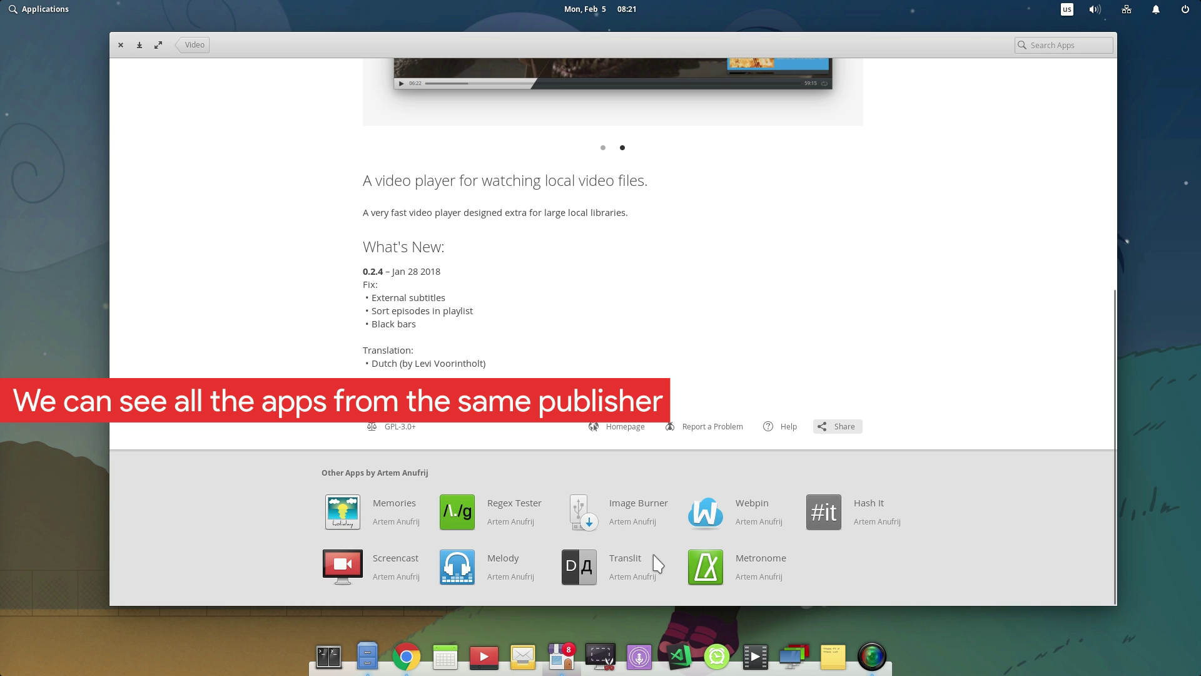
# View the pages of Memories, Metronome and Screencast among the same developer's other apps, and return to the home page.
pyautogui.click(353, 513)
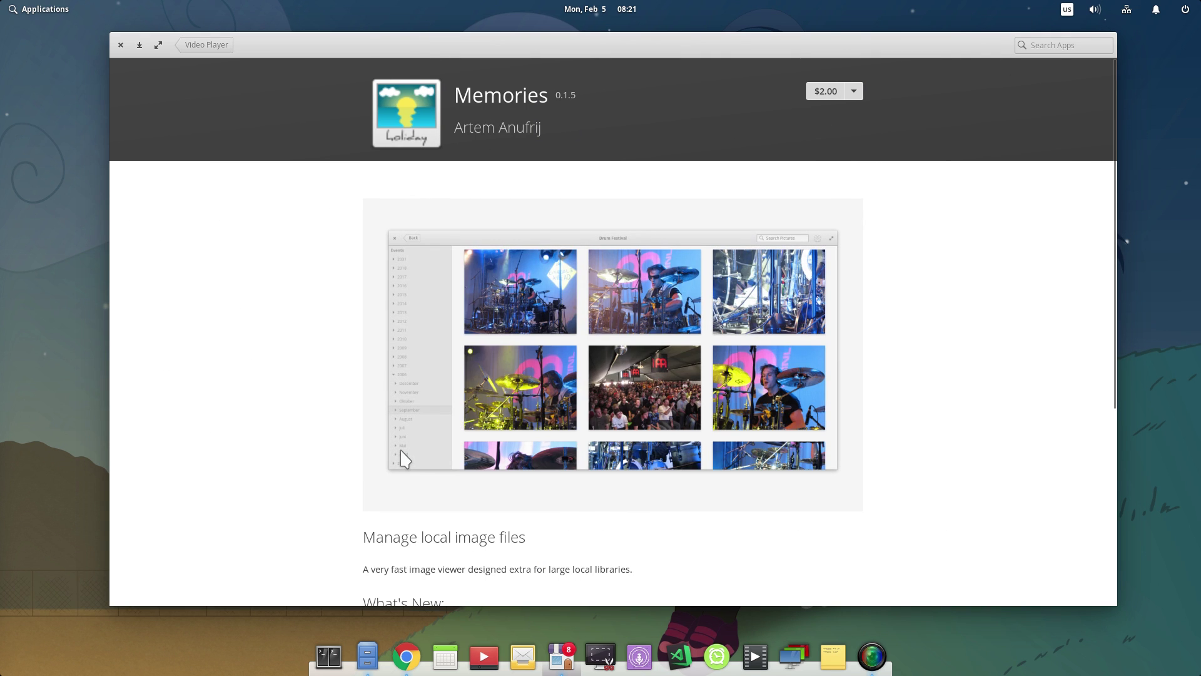
pyautogui.scroll(-5, 405, 460)
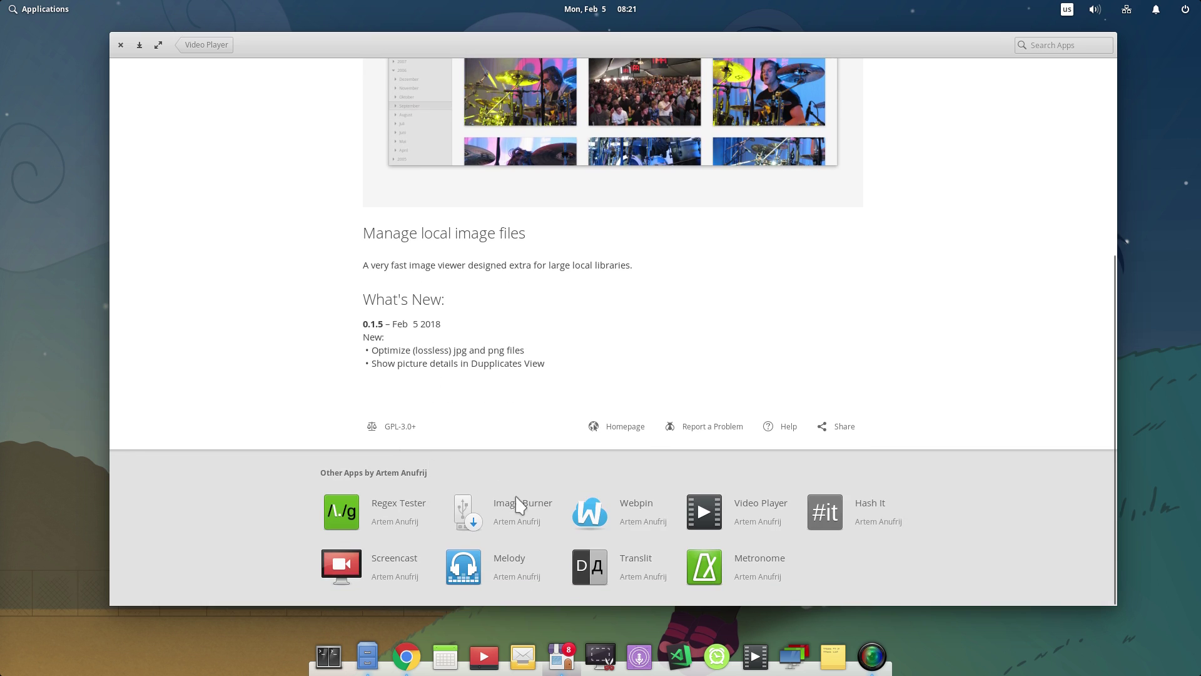
pyautogui.click(704, 569)
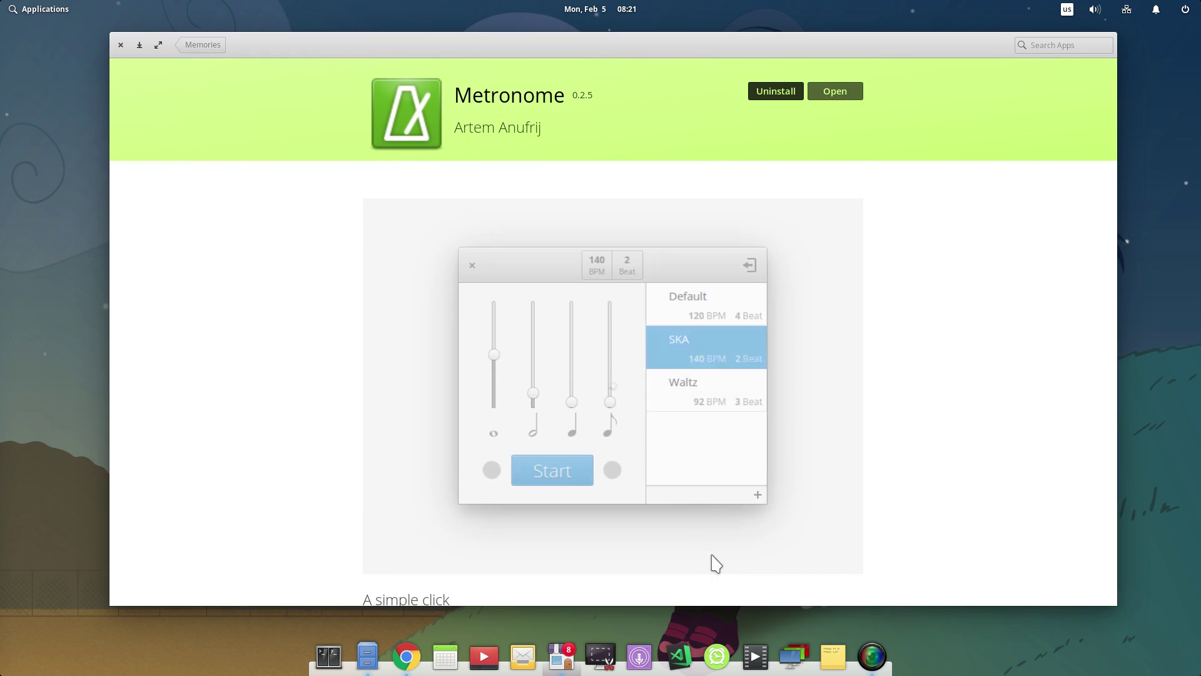
pyautogui.scroll(-3, 675, 470)
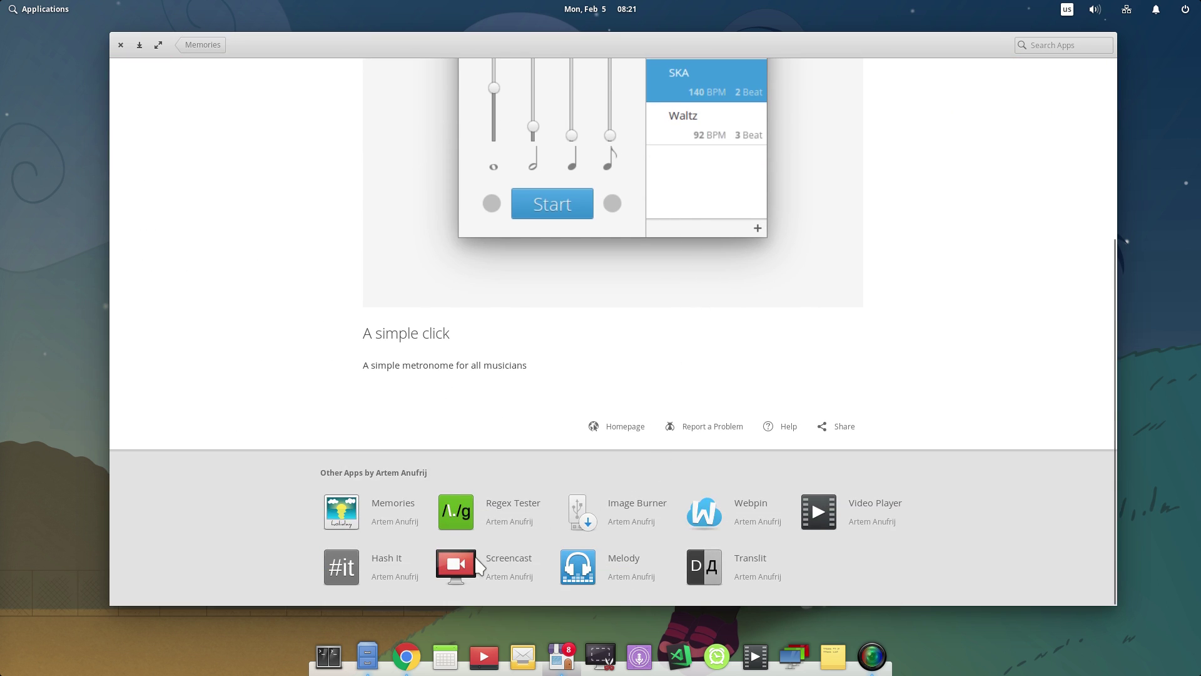
pyautogui.click(461, 566)
pyautogui.scroll(-5, 466, 459)
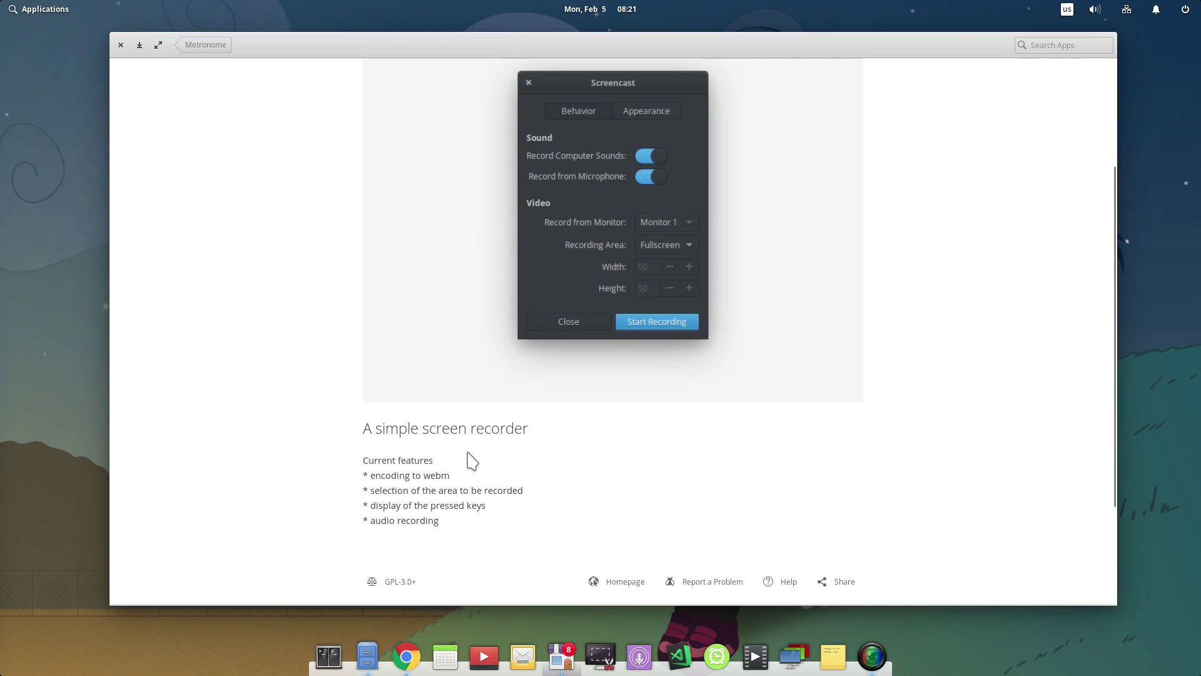
pyautogui.scroll(5, 420, 407)
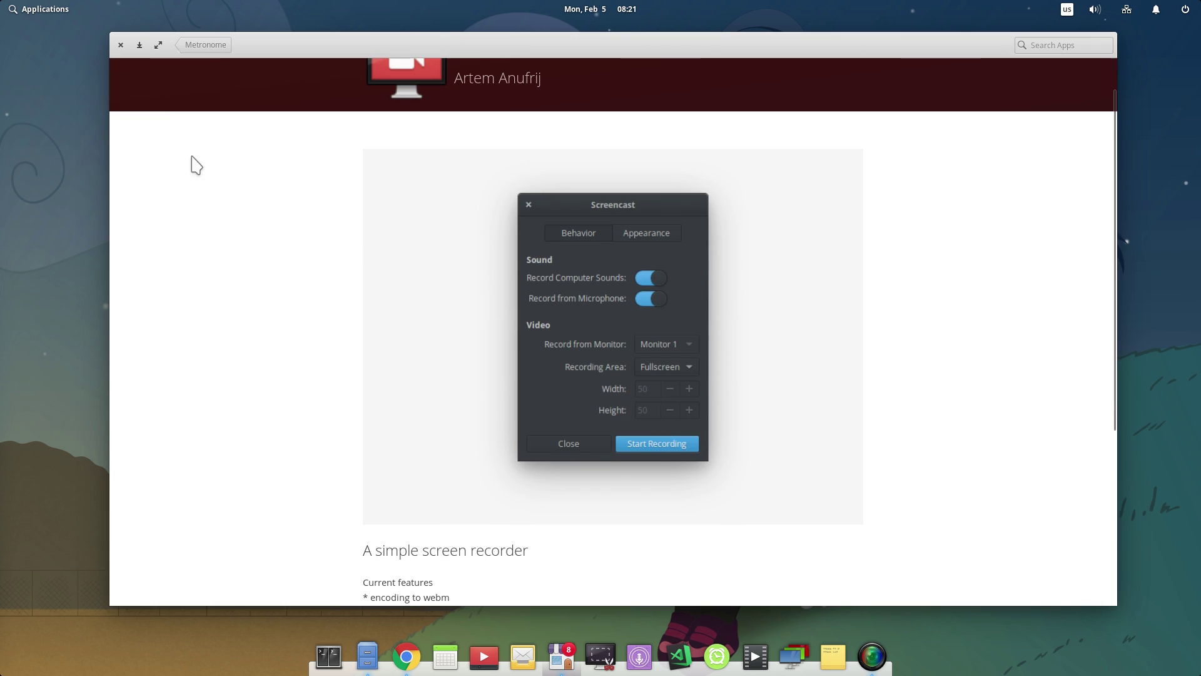
pyautogui.click(203, 47)
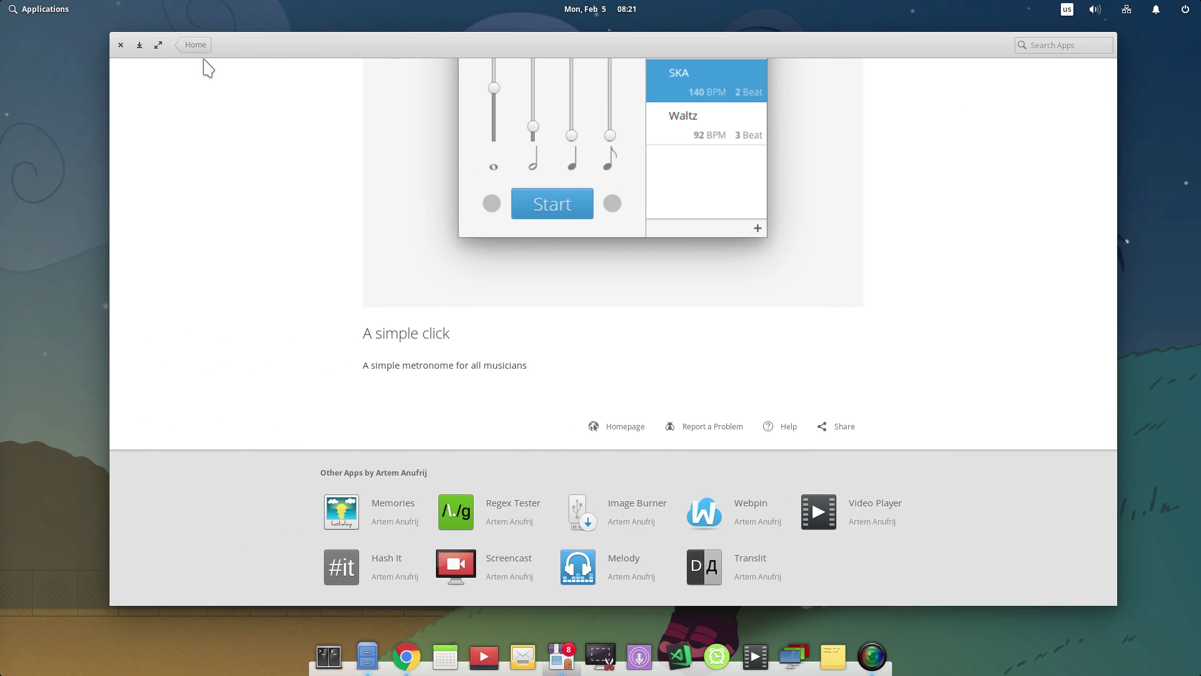
pyautogui.click(198, 48)
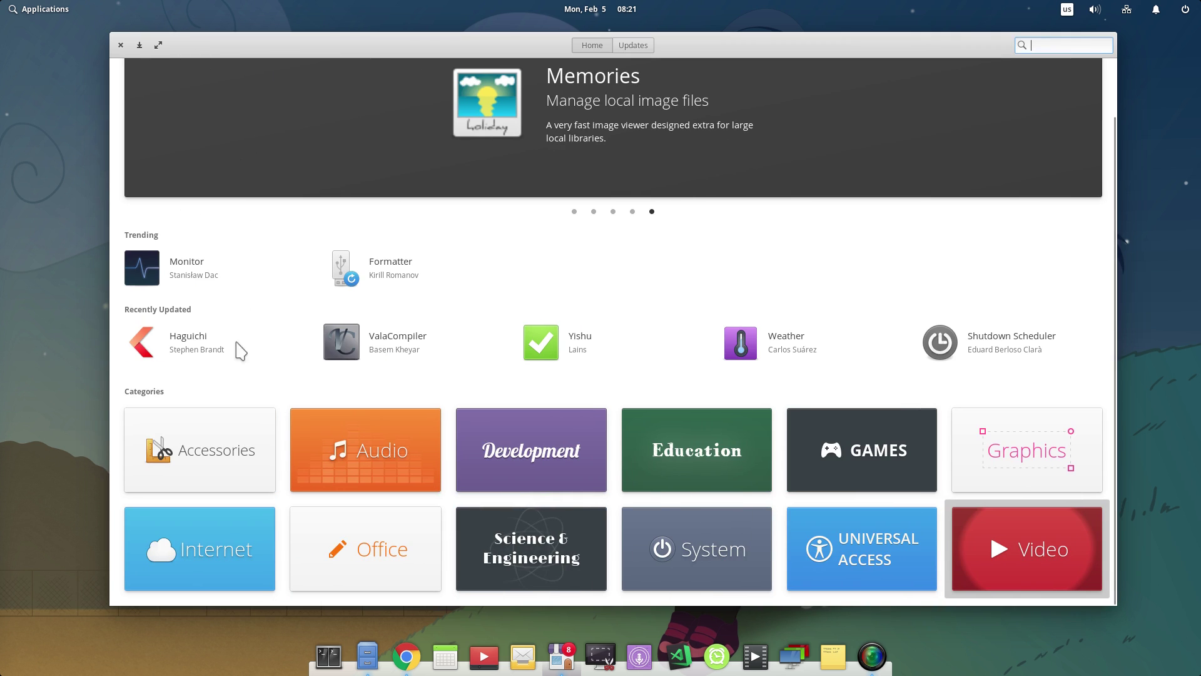
# Open the Color Picker page from the curated apps in the Accessories category.
pyautogui.click(230, 437)
pyautogui.scroll(10, 249, 330)
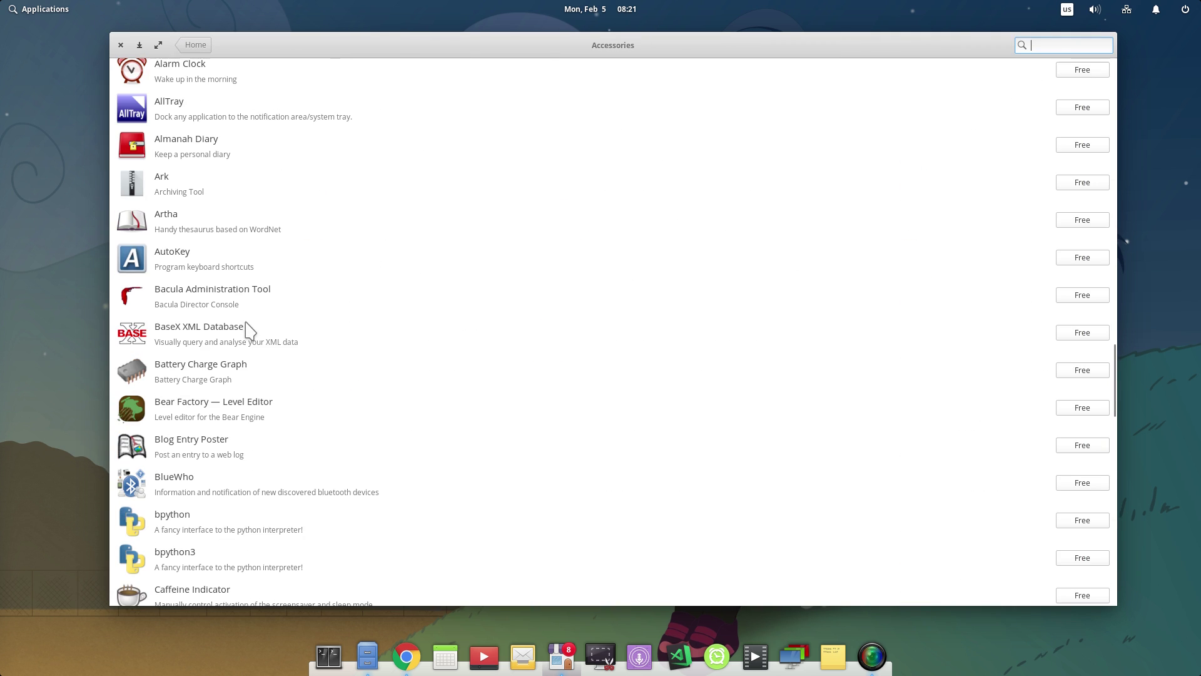
pyautogui.scroll(15, 248, 329)
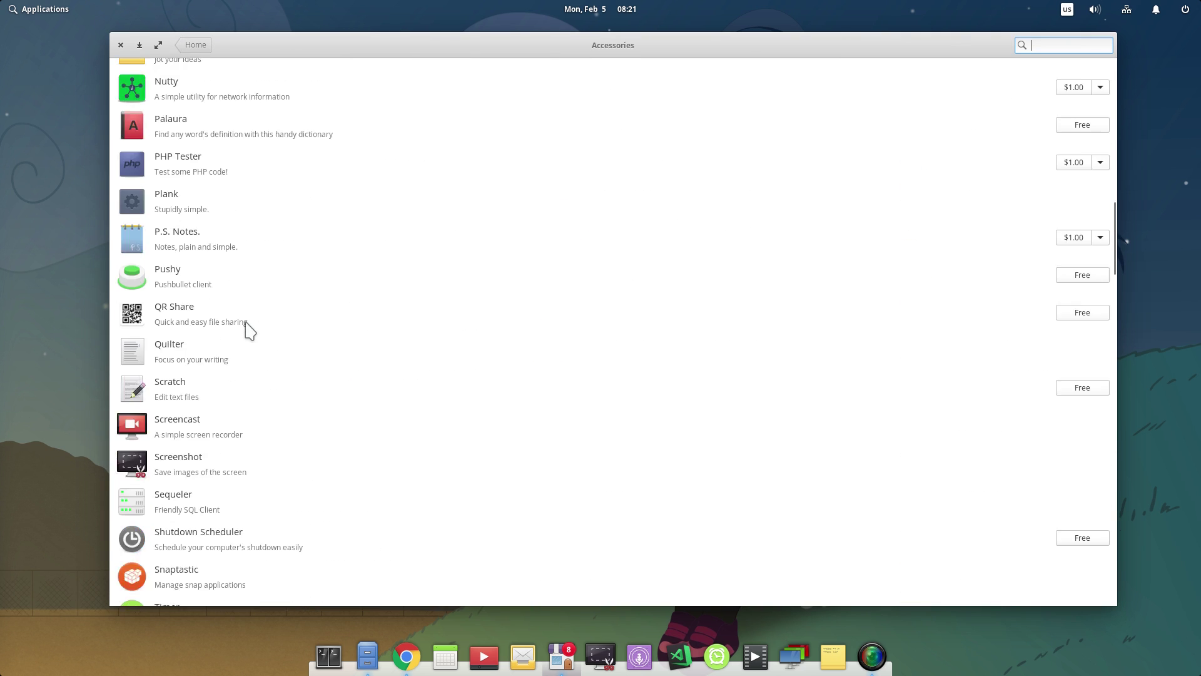
pyautogui.scroll(8, 248, 330)
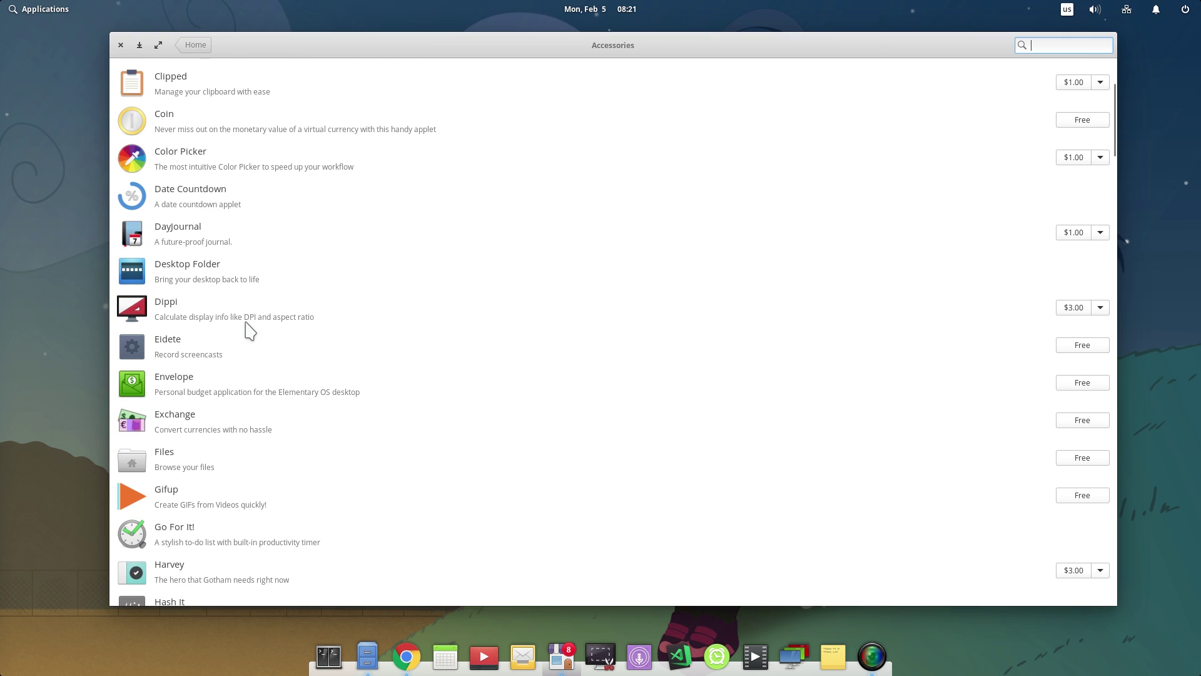
pyautogui.click(184, 168)
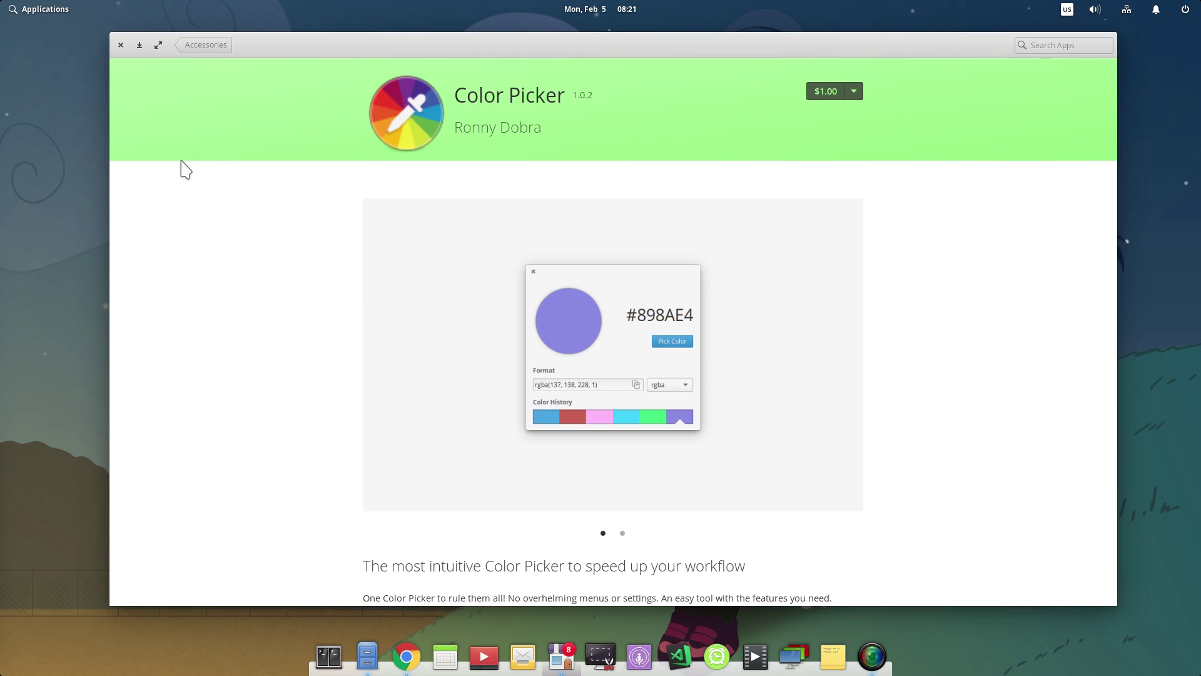
# Return to the Accessories list, search it for "colo" and open Color Picker from the results.
pyautogui.click(195, 45)
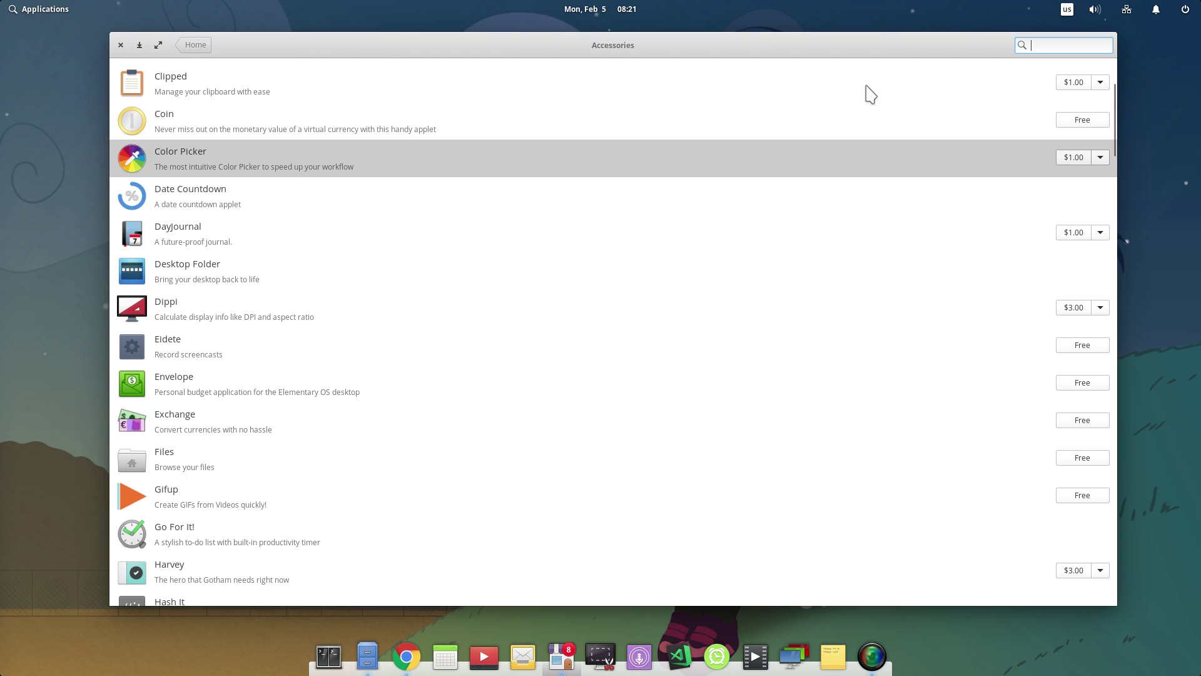
pyautogui.write('colo')
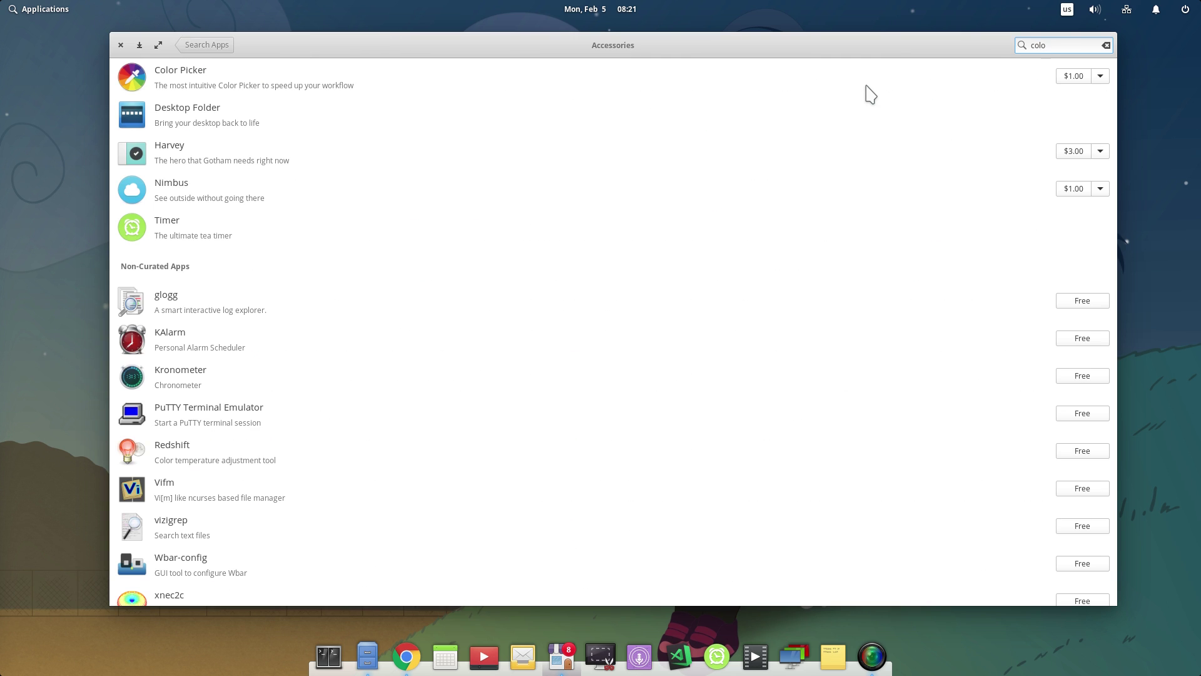
pyautogui.click(231, 91)
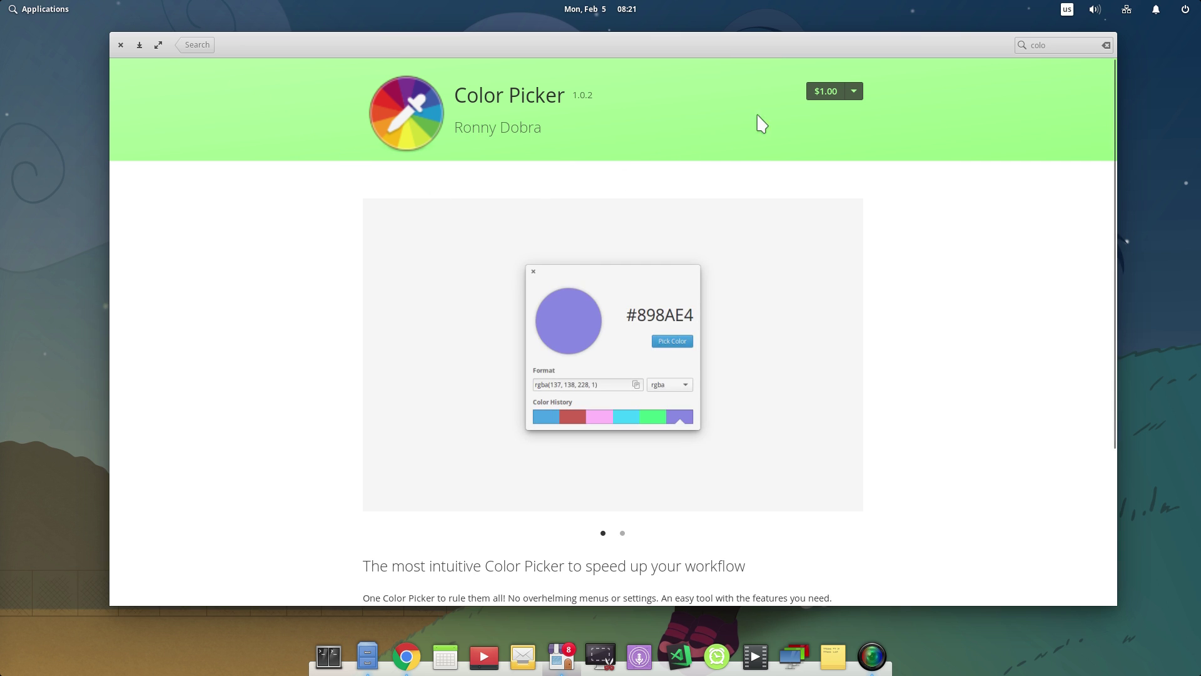
# Open the $1.00 payment form for Color Picker, cancel it, and review the app's description and release notes.
pyautogui.click(822, 91)
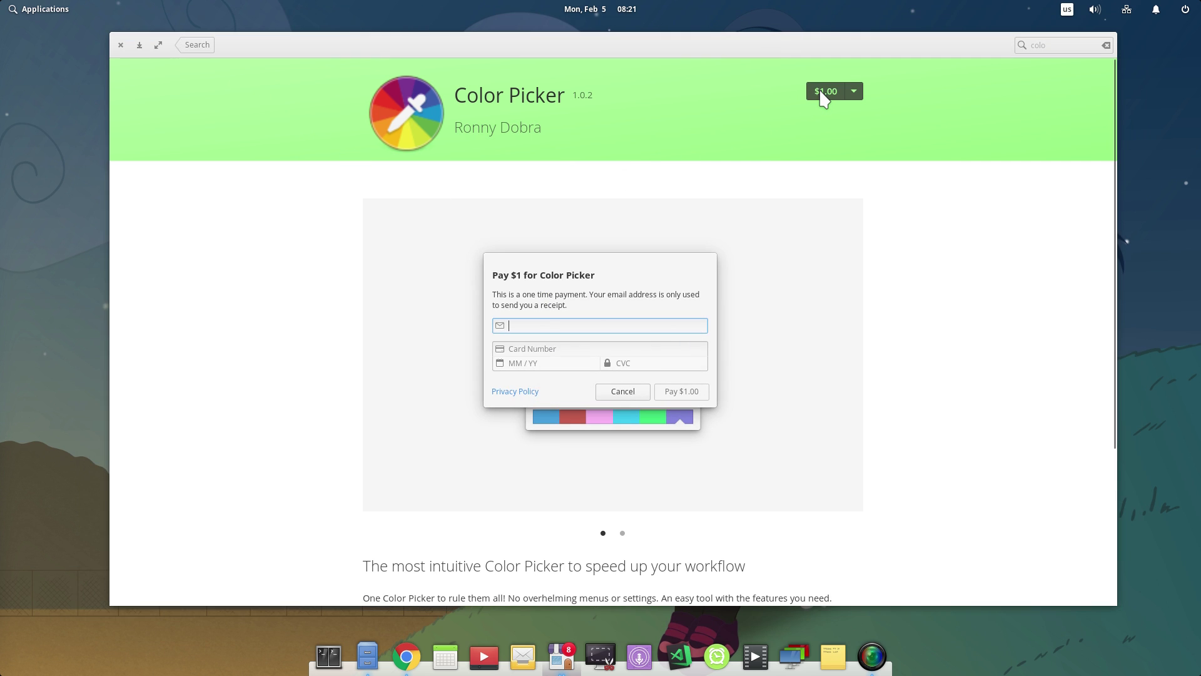
pyautogui.click(626, 392)
pyautogui.scroll(-2, 634, 404)
pyautogui.scroll(-3, 633, 403)
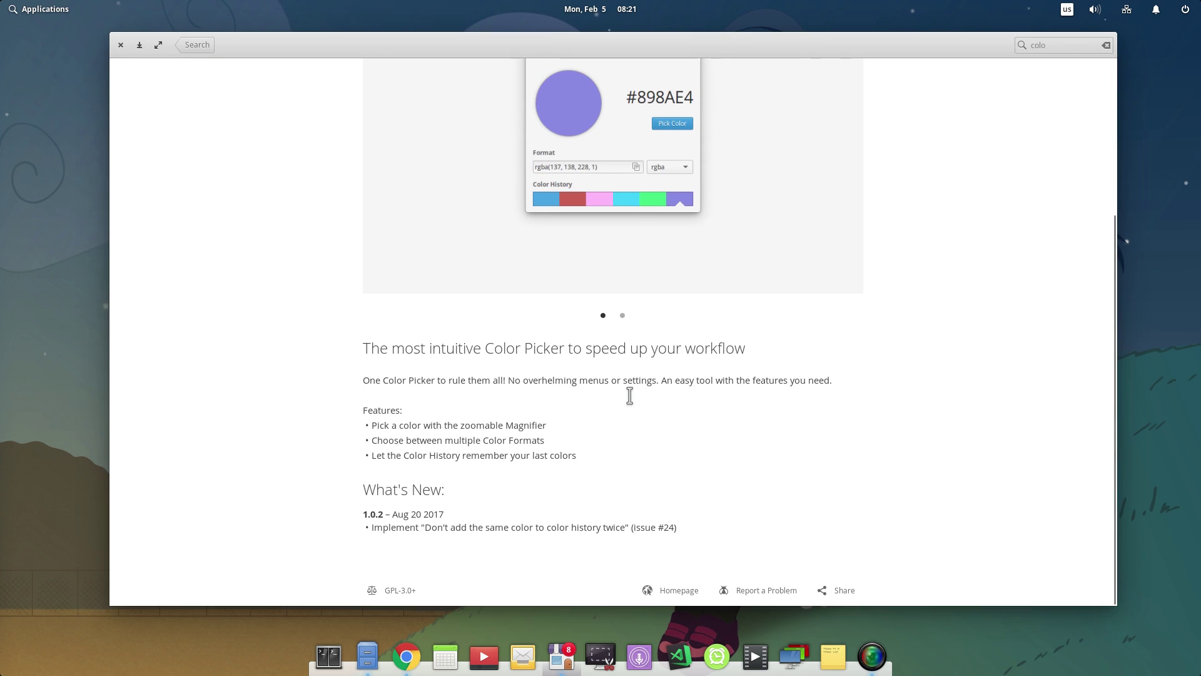
# Set Color Picker's payment amount so it is Free and install it, authenticating with the account password.
pyautogui.scroll(6, 630, 396)
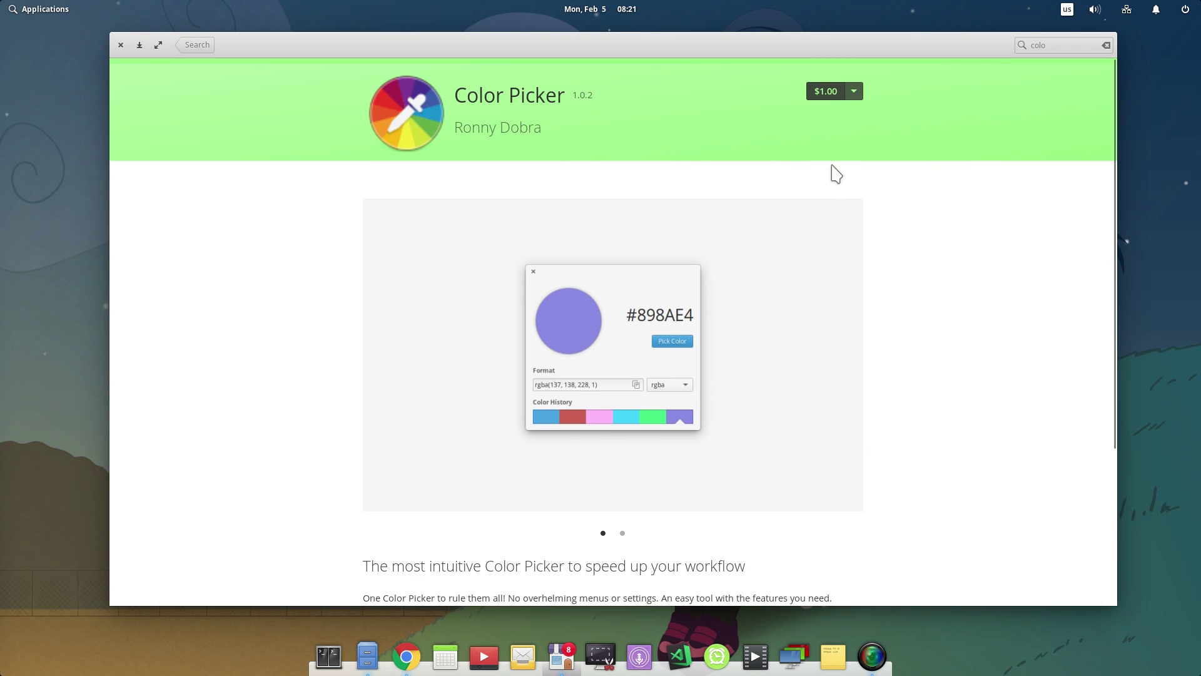
pyautogui.click(854, 92)
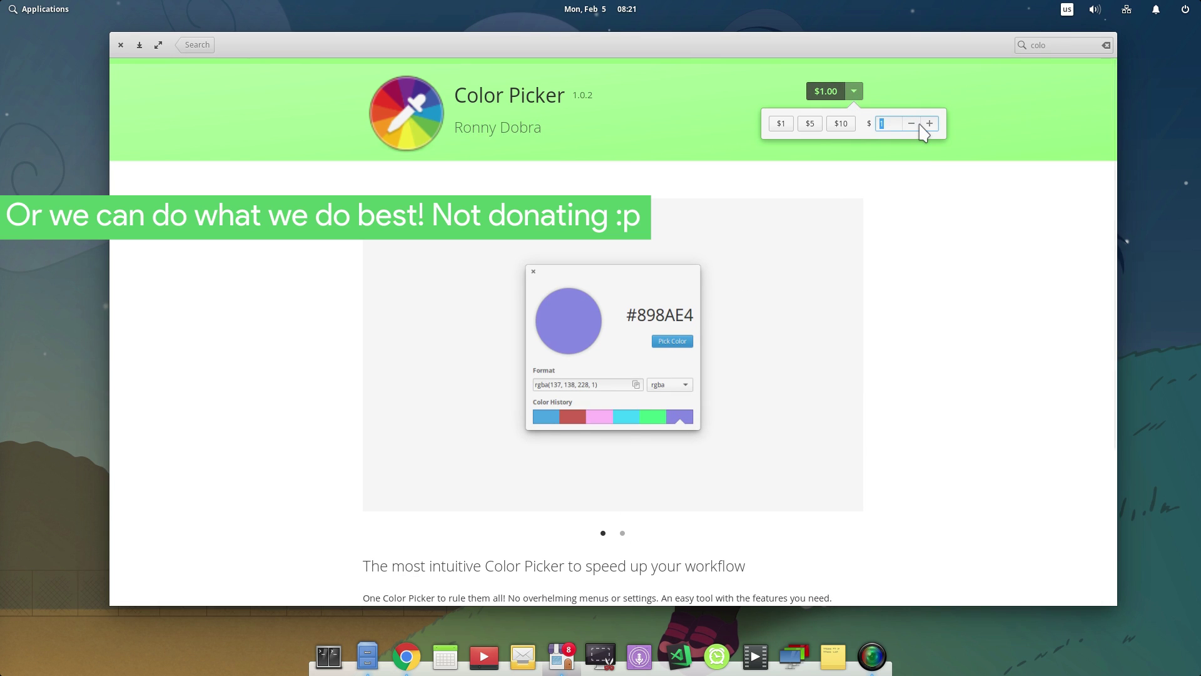
pyautogui.click(838, 94)
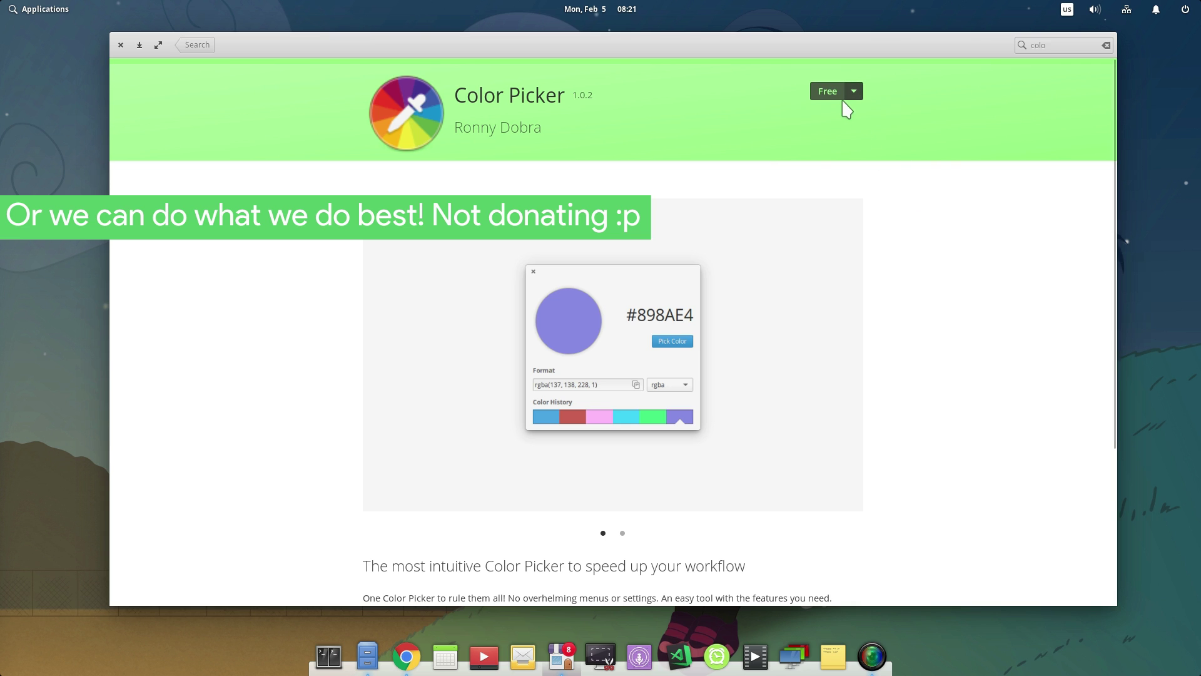
pyautogui.click(837, 93)
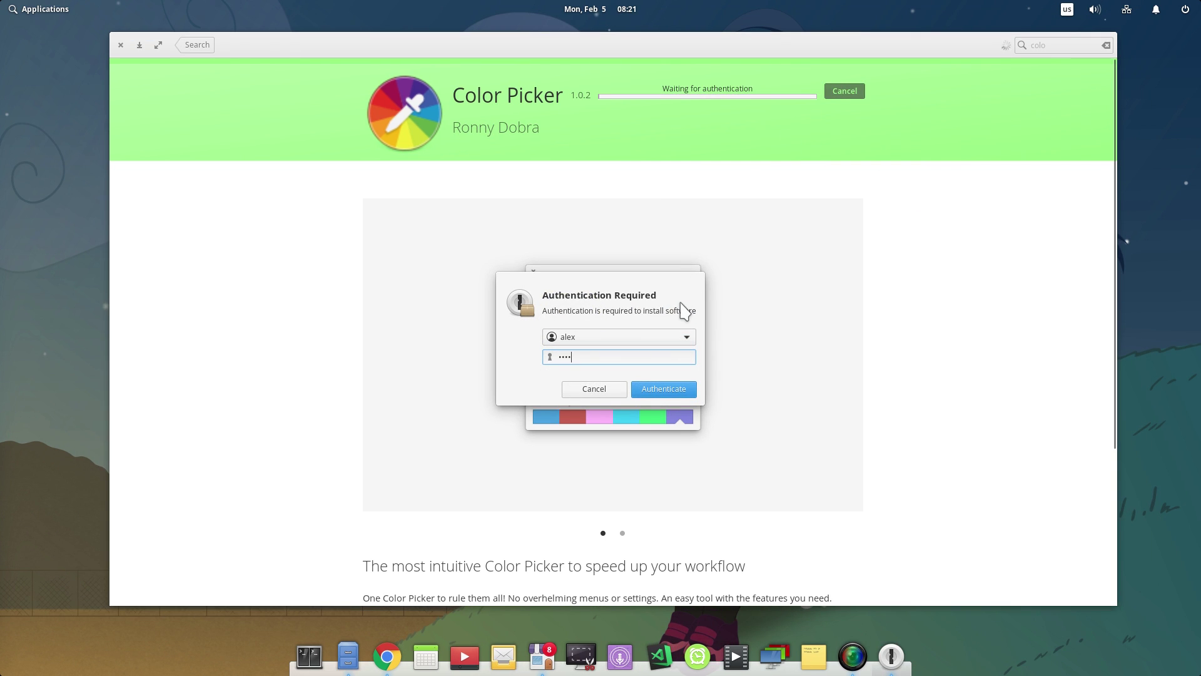
pyautogui.click(676, 392)
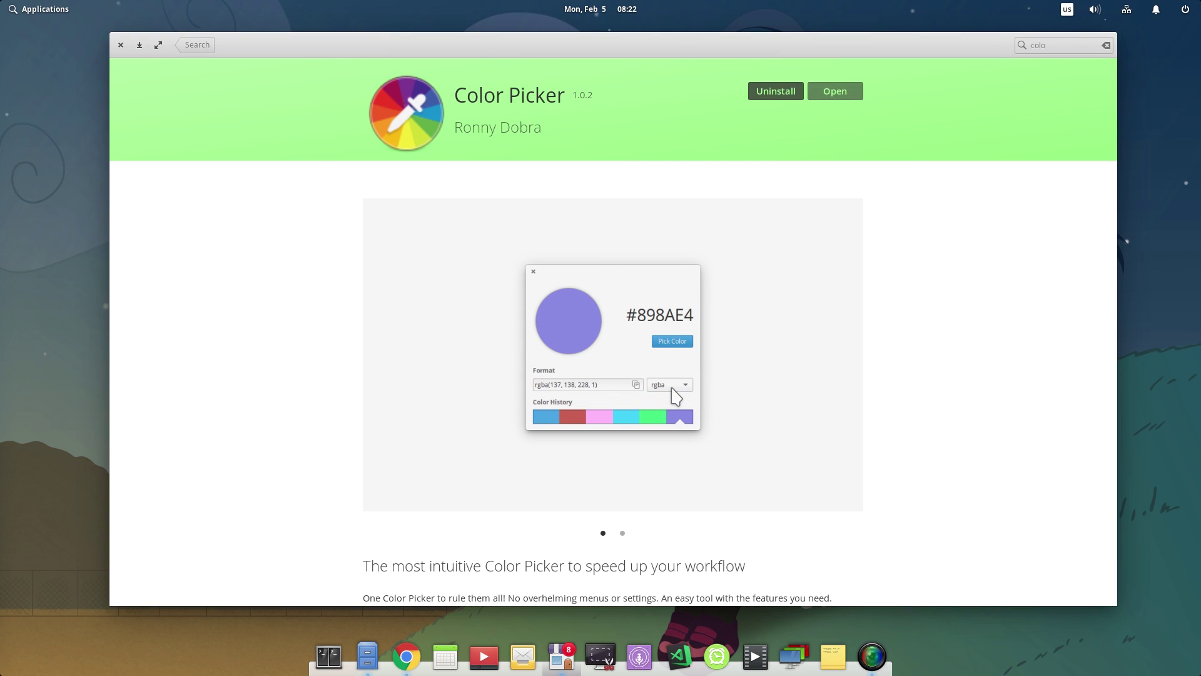
# Open the installed Color Picker and sample a near-white colour (#F5F8FB) and the purple in its store icon (#823E97).
pyautogui.click(840, 95)
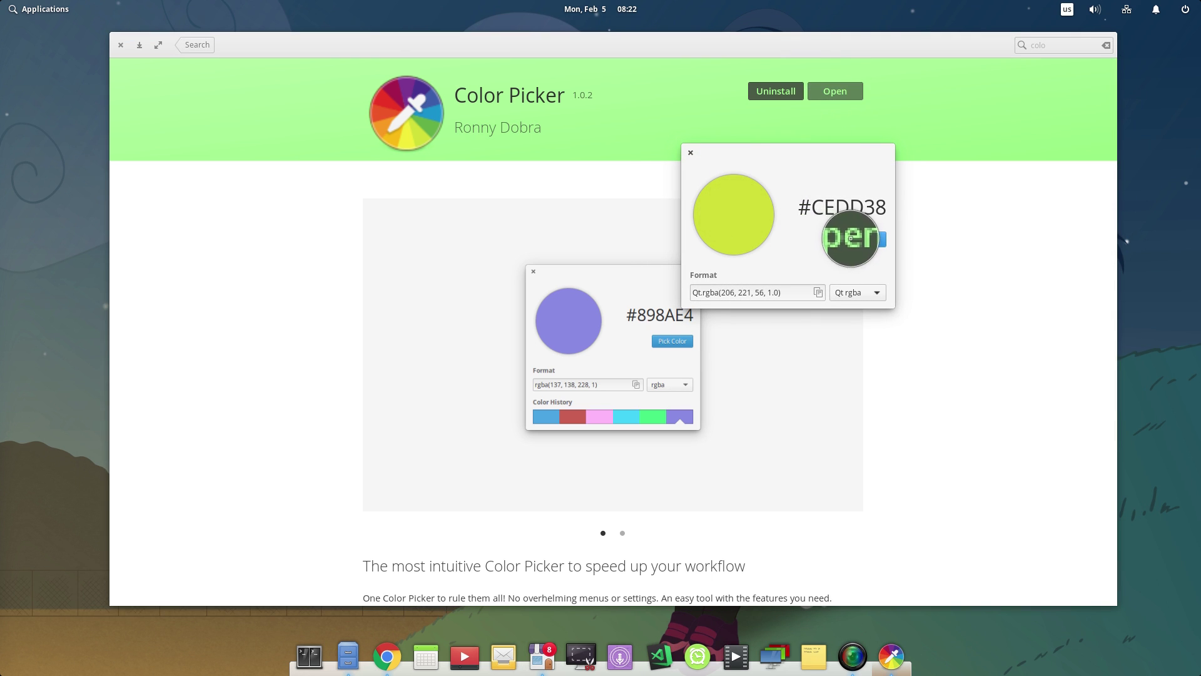
pyautogui.click(861, 246)
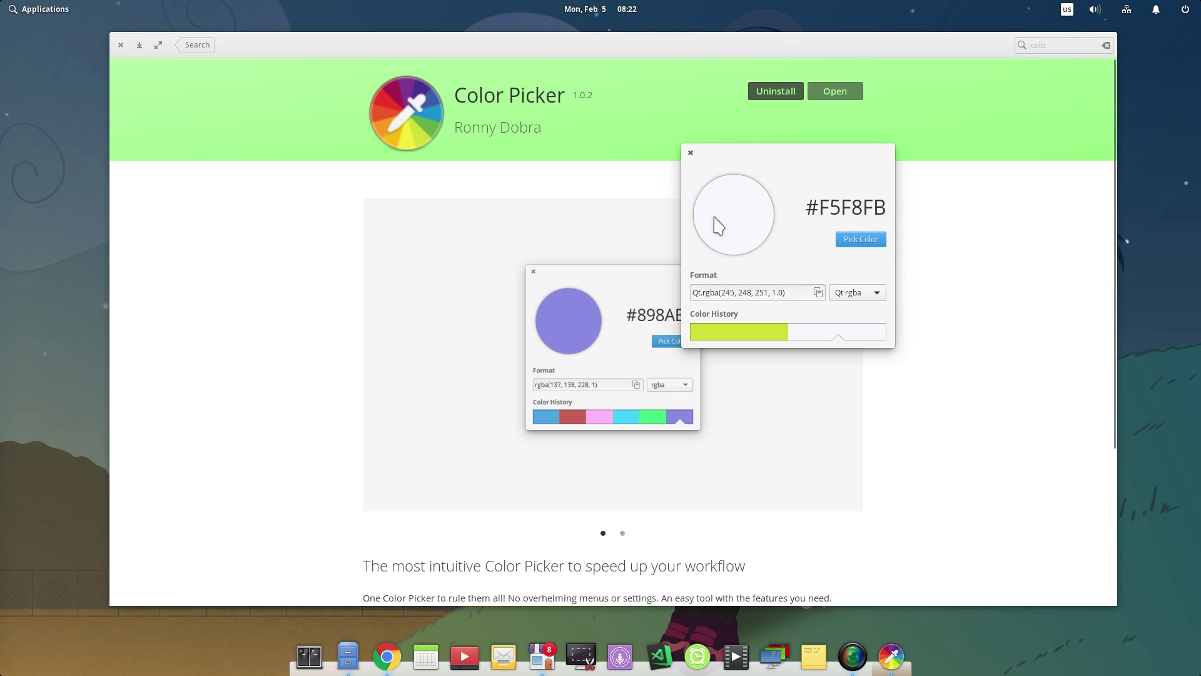
pyautogui.click(862, 240)
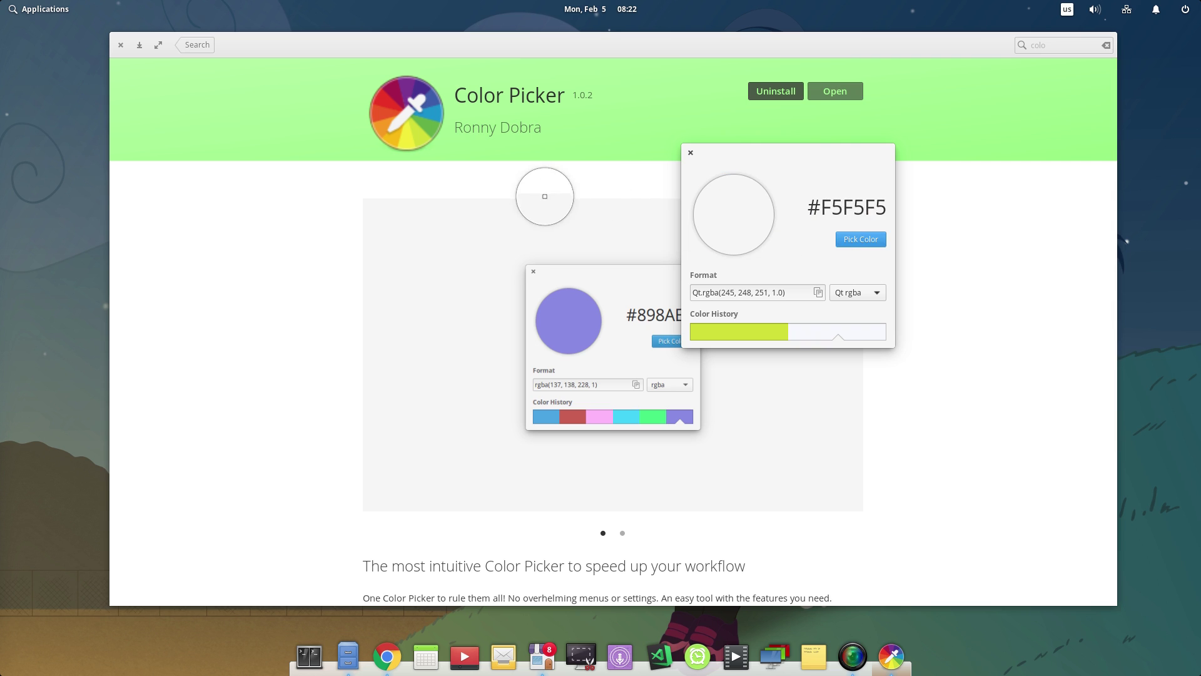
pyautogui.click(408, 96)
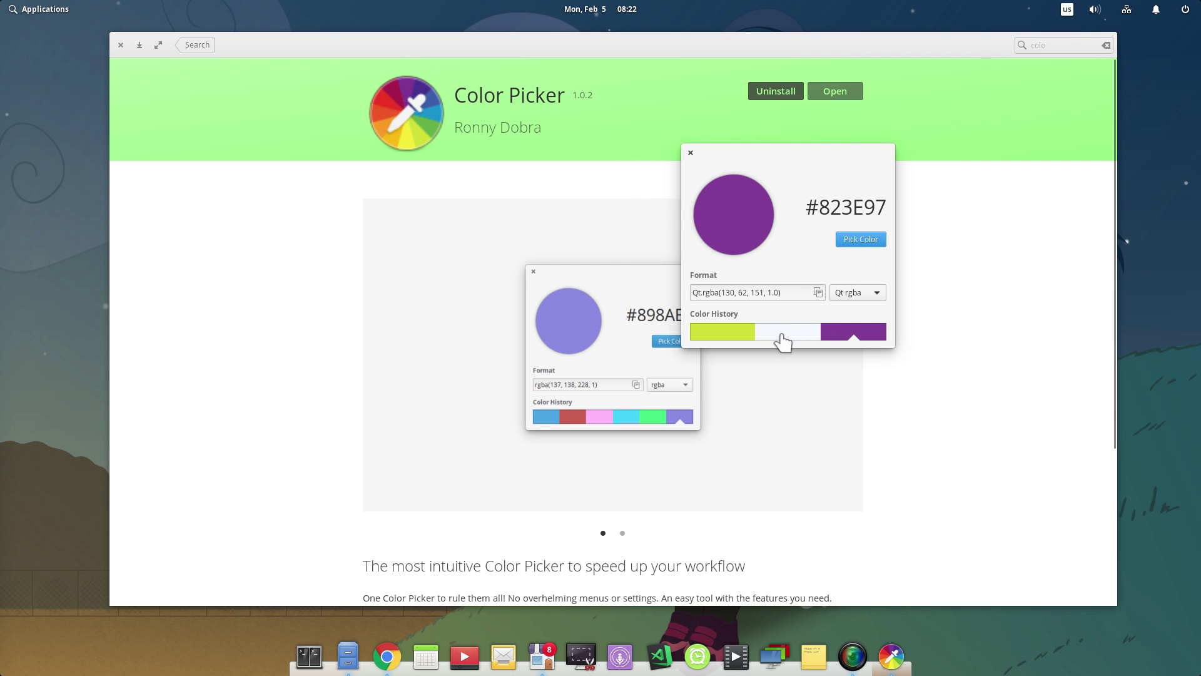
# Sample the pink (#FEB9FA) and violet (#898AE4) swatches from the colour history in the store page's screenshot.
pyautogui.click(857, 240)
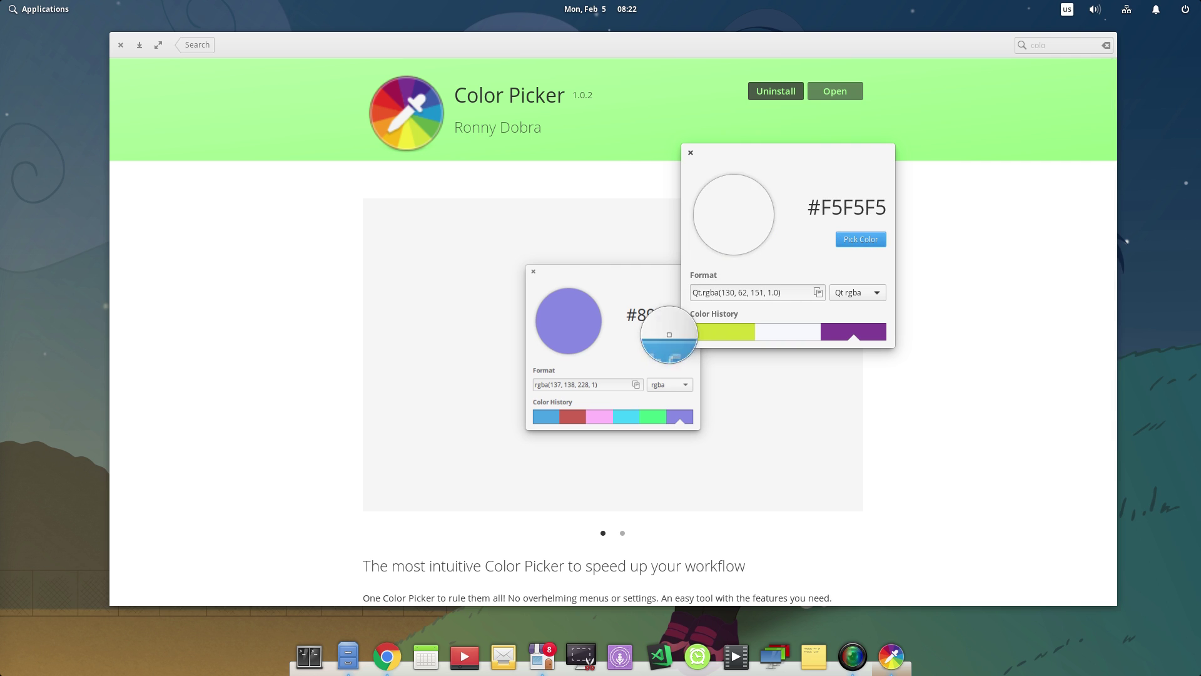
pyautogui.click(599, 416)
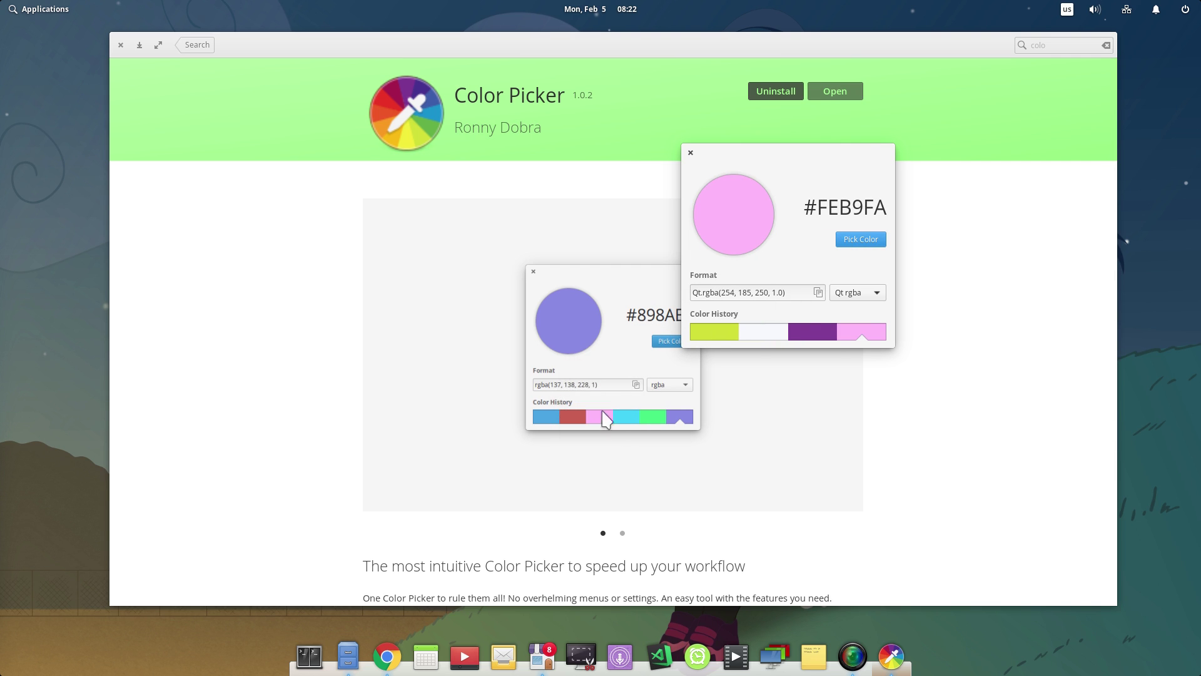
pyautogui.click(879, 241)
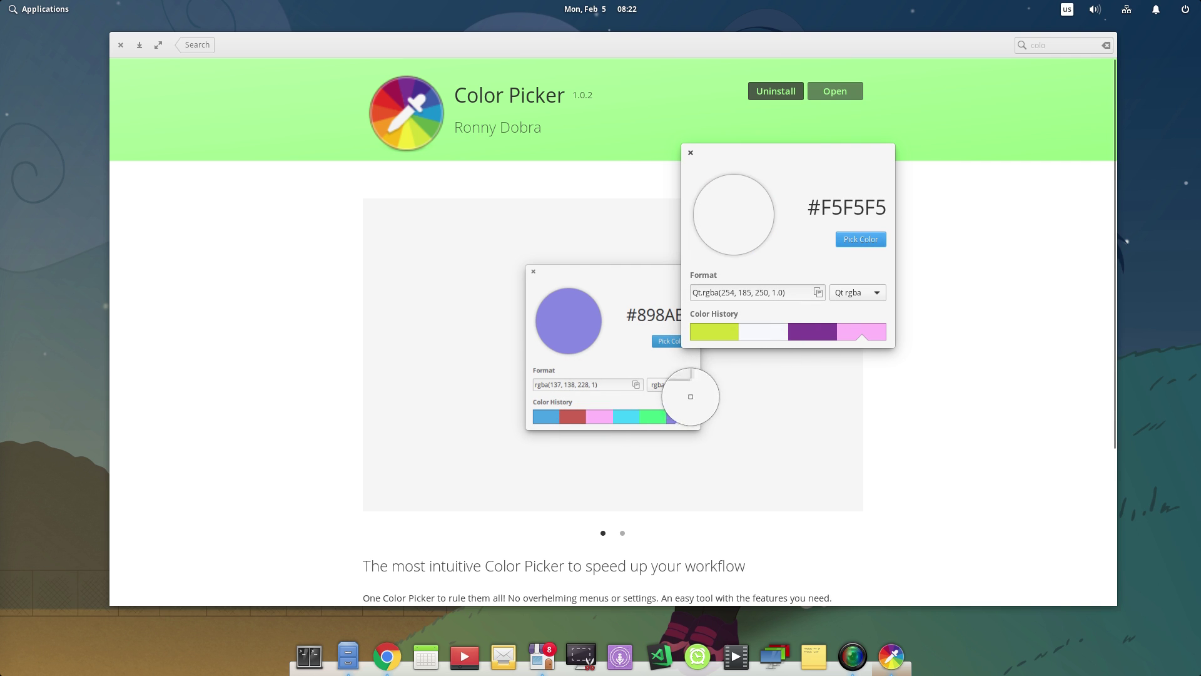
pyautogui.click(670, 414)
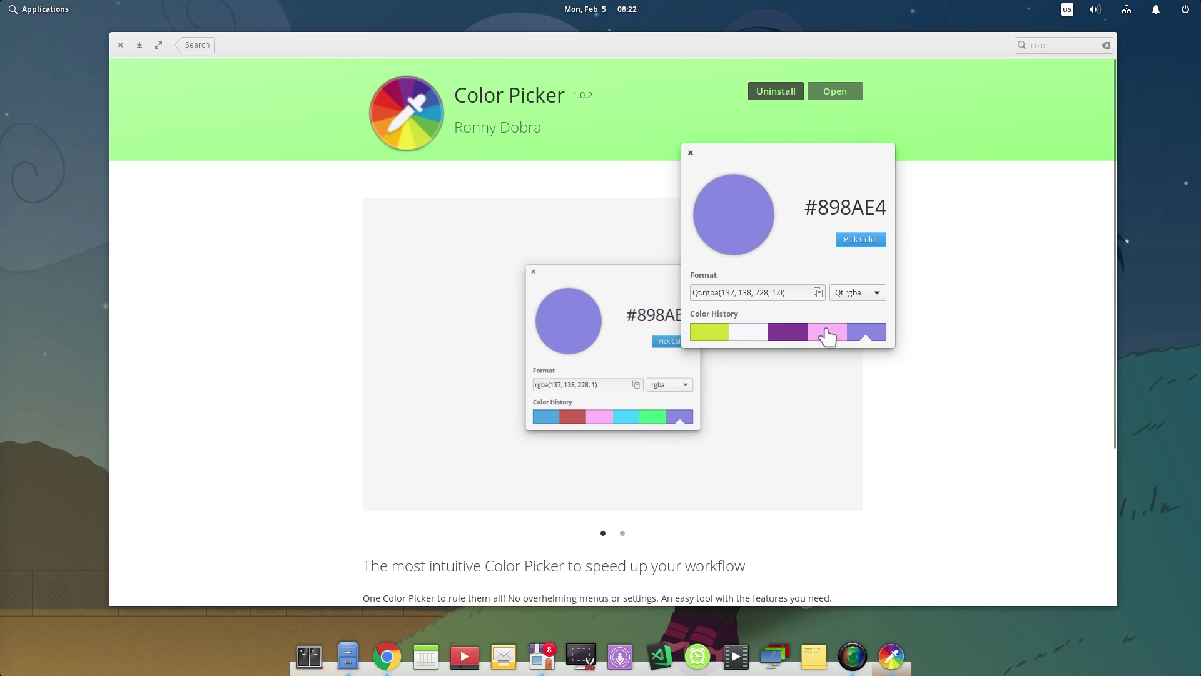
# Recall the pink, purple and near-white colours from the colour history, and close the Color Picker window.
pyautogui.click(826, 331)
pyautogui.click(787, 331)
pyautogui.click(757, 331)
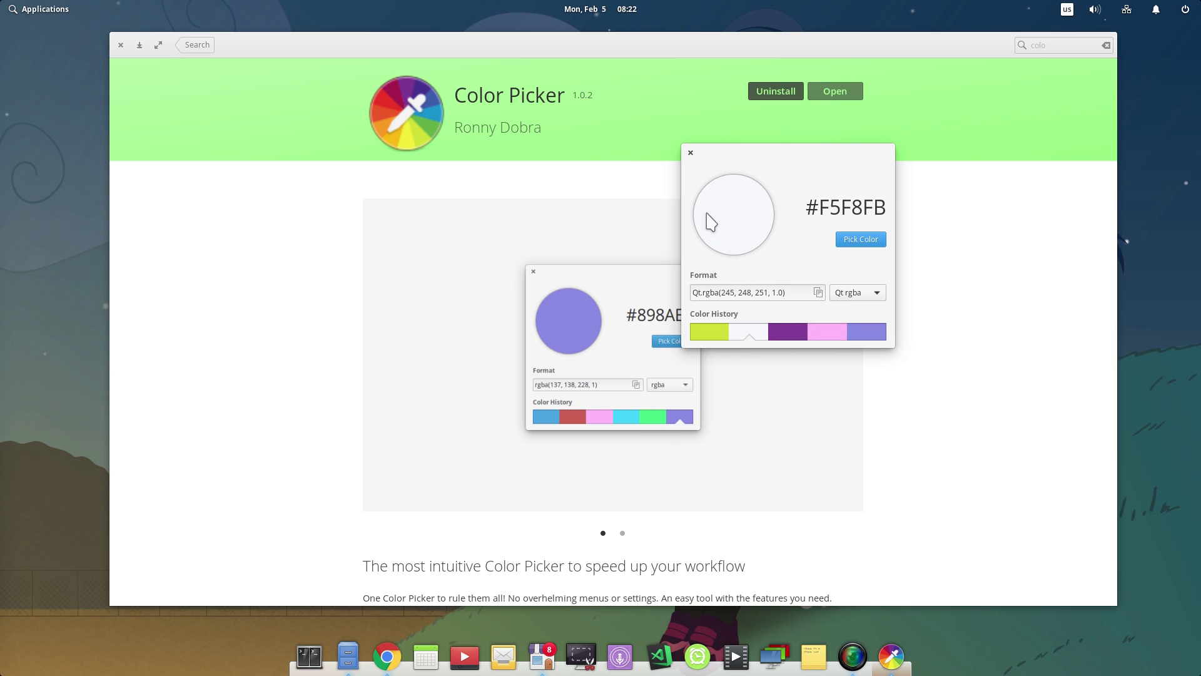
pyautogui.click(692, 154)
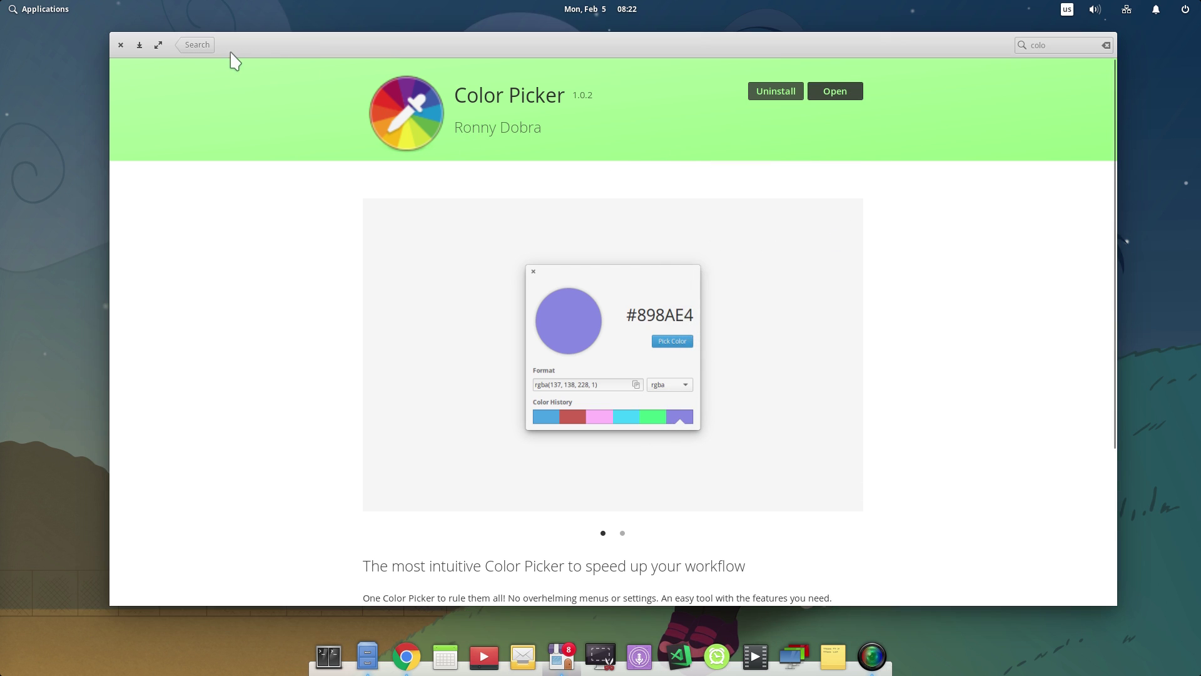
# Leave the Color Picker page and the "colo" search, and show the list of available updates.
pyautogui.click(197, 44)
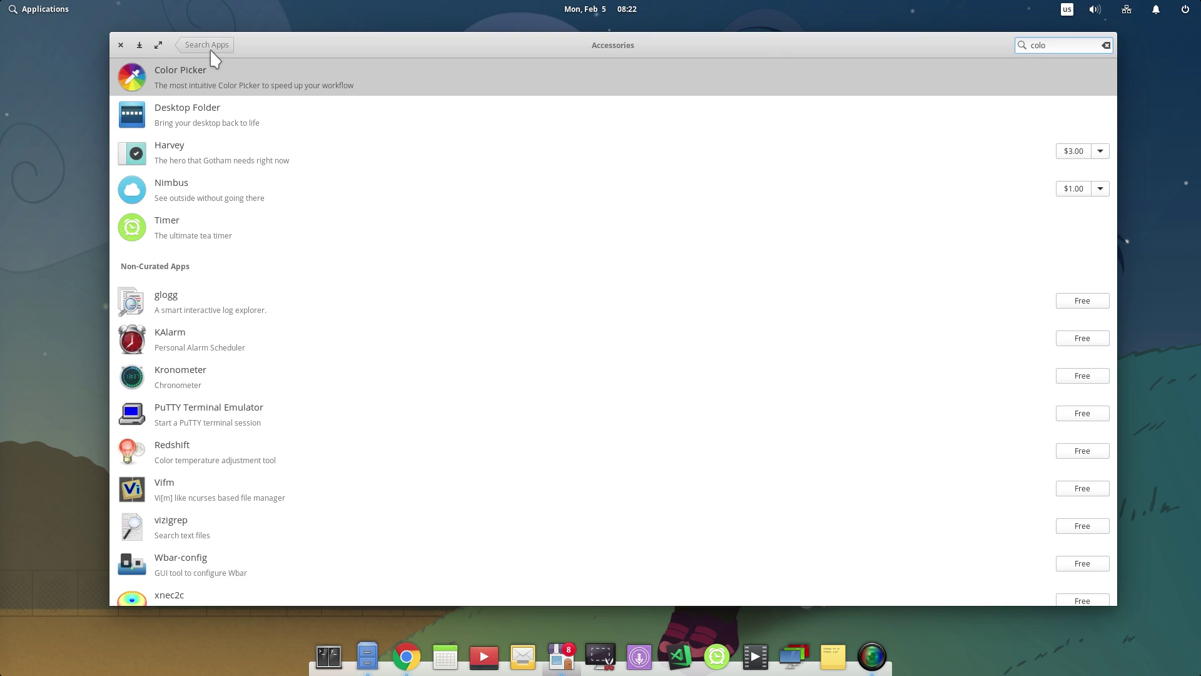
pyautogui.click(211, 50)
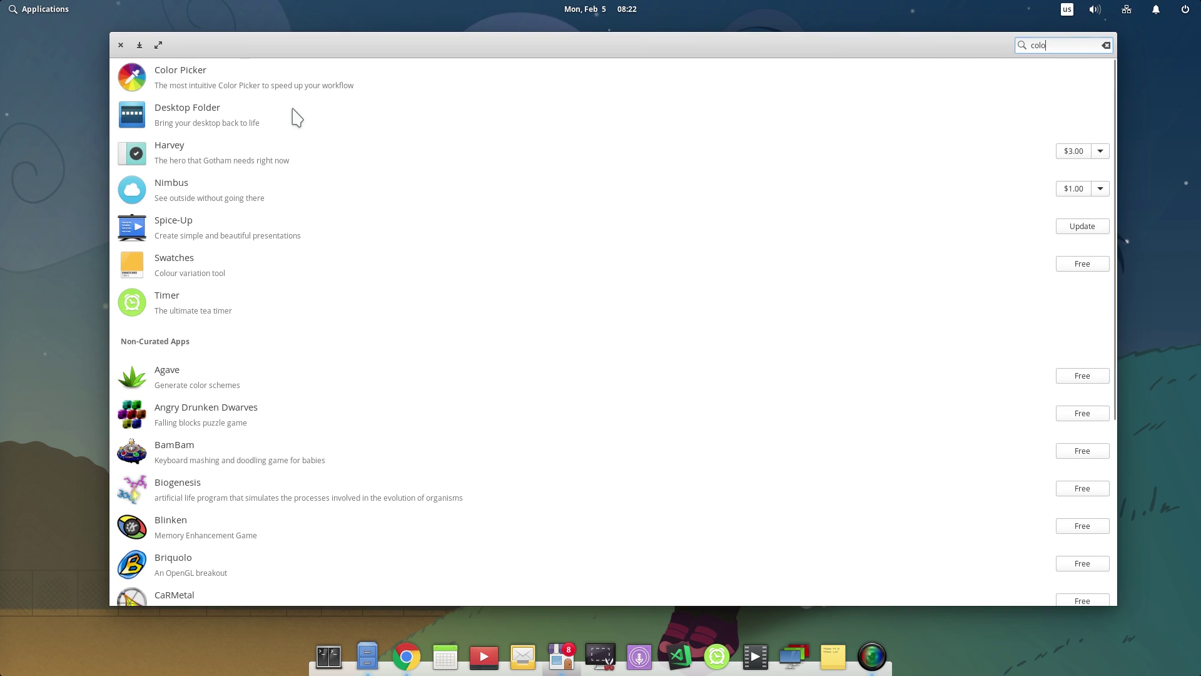
pyautogui.press('Escape')
pyautogui.click(633, 46)
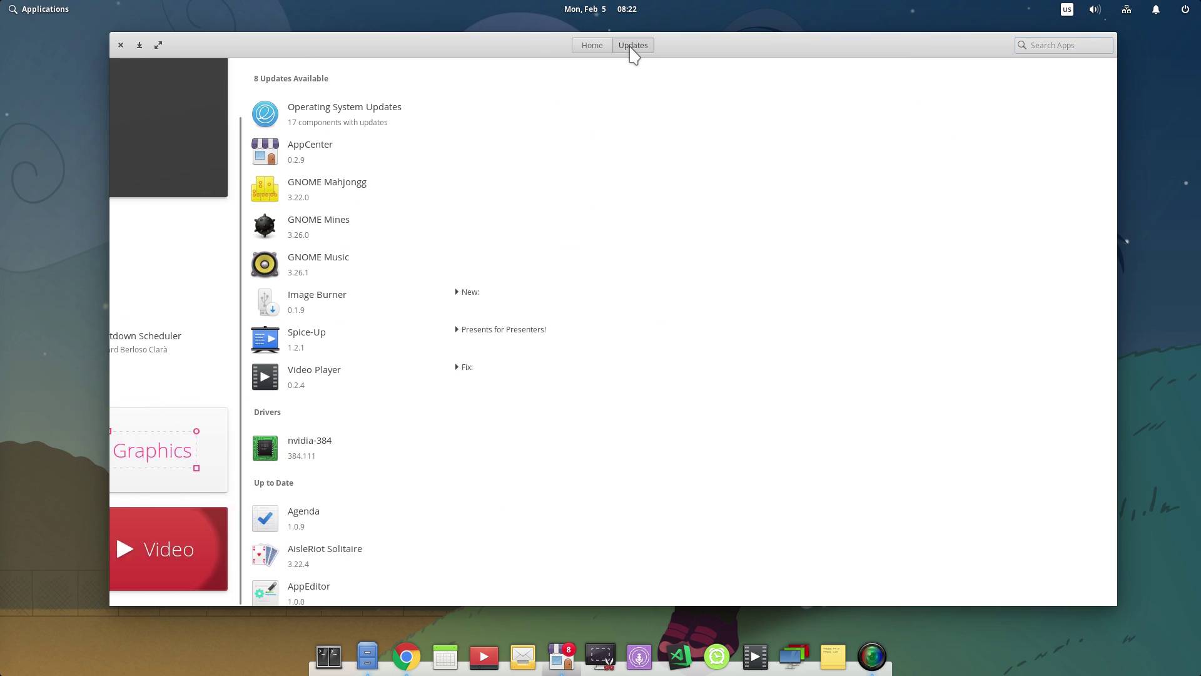
# Expand and collapse the release notes of the Spice-Up and Image Burner updates.
pyautogui.click(354, 330)
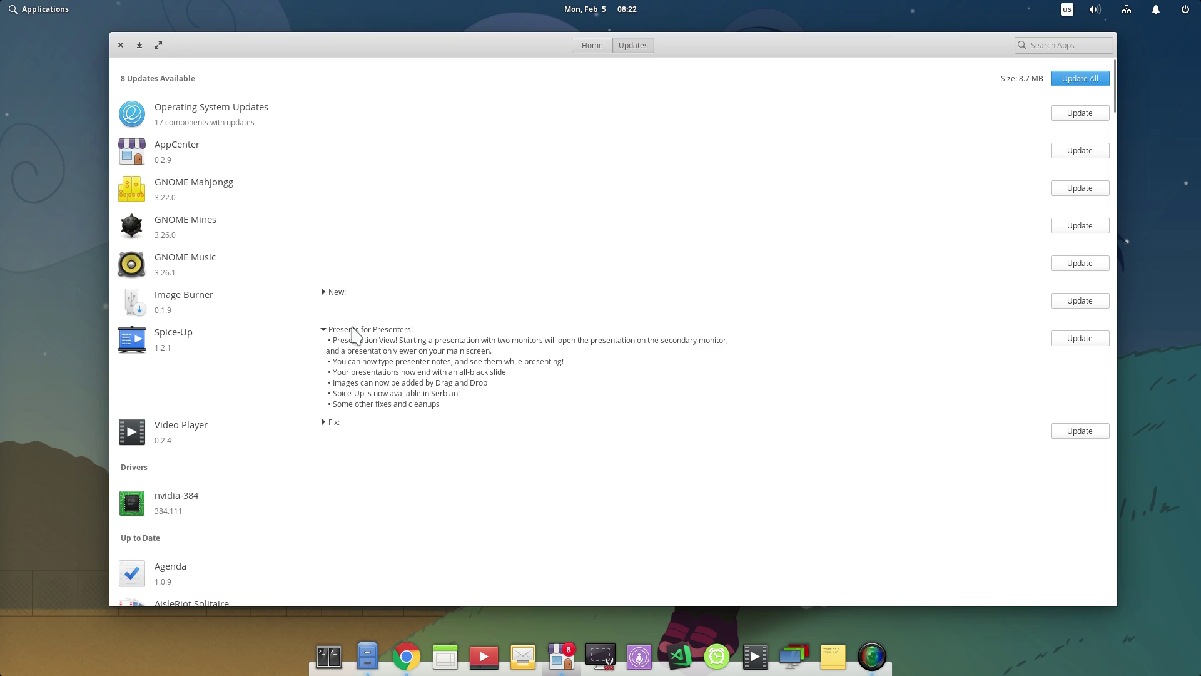
pyautogui.click(335, 294)
pyautogui.click(334, 294)
pyautogui.click(336, 338)
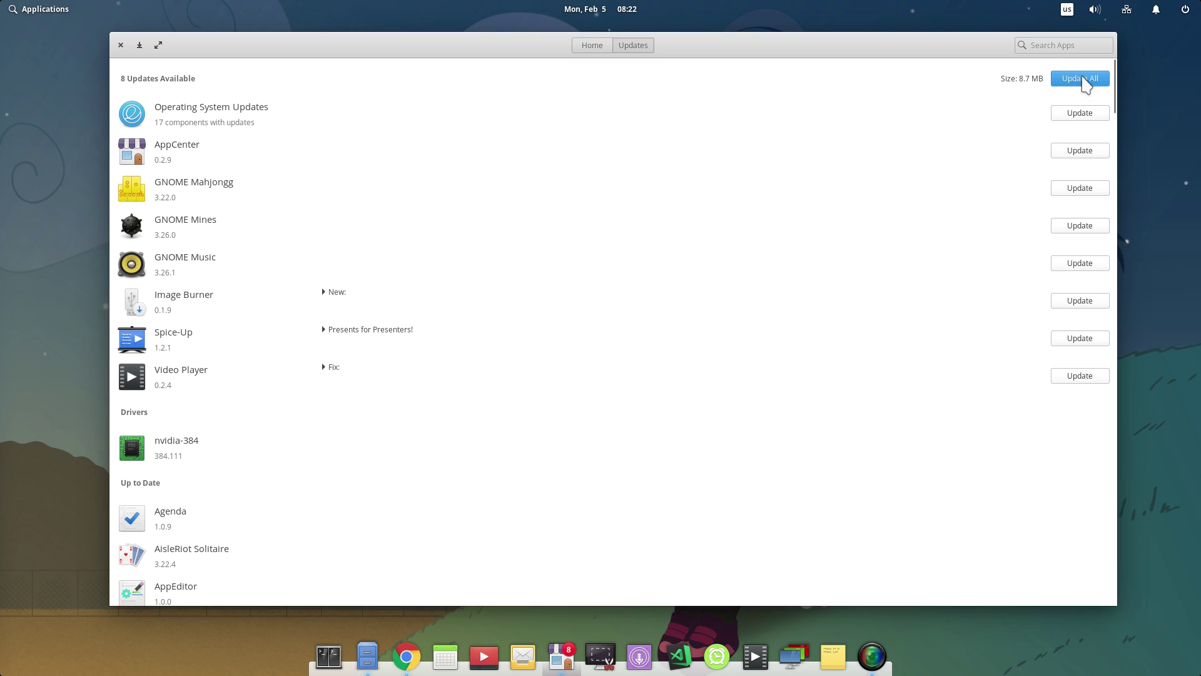
# Start updating all apps and system components, authenticating with the account password.
pyautogui.click(1086, 81)
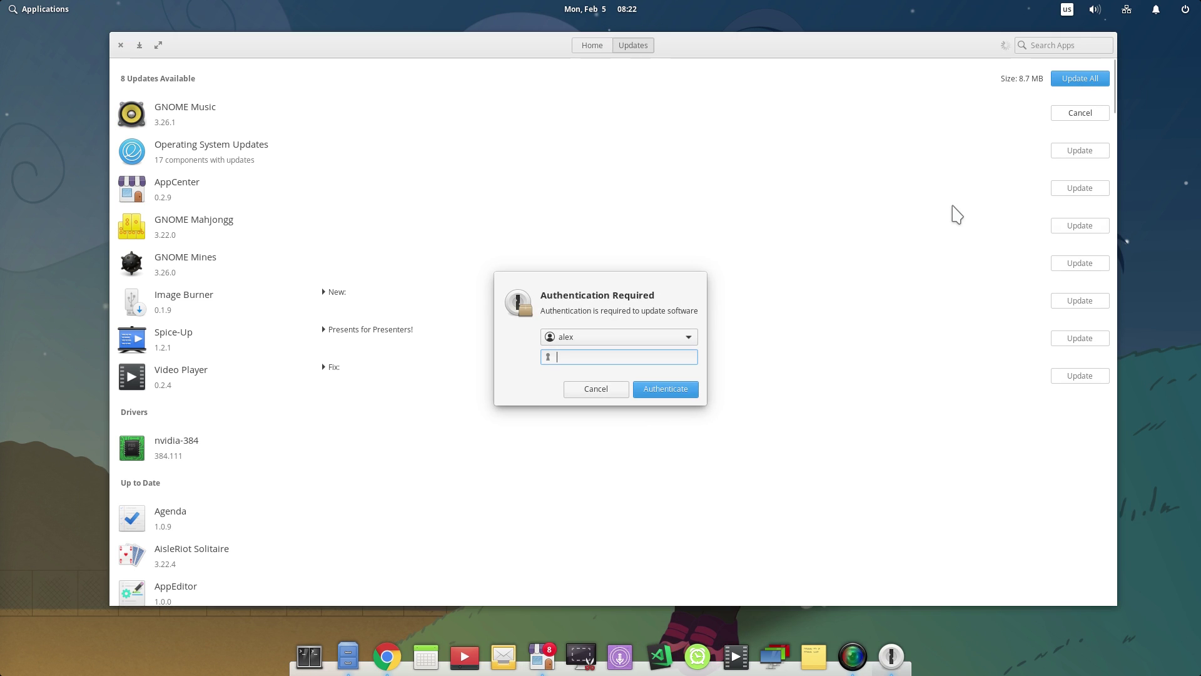
pyautogui.press('Return')
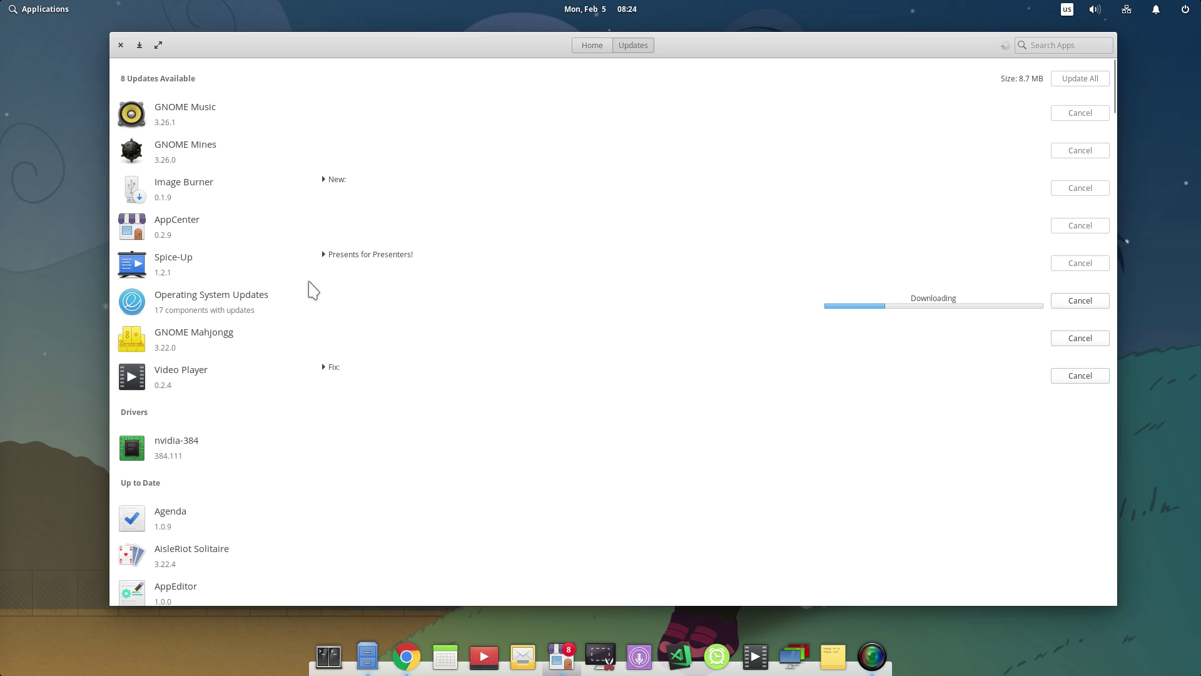
# Review the components listed under Operating System Updates, and close the app store from the updates list.
pyautogui.click(244, 307)
pyautogui.scroll(-10, 289, 300)
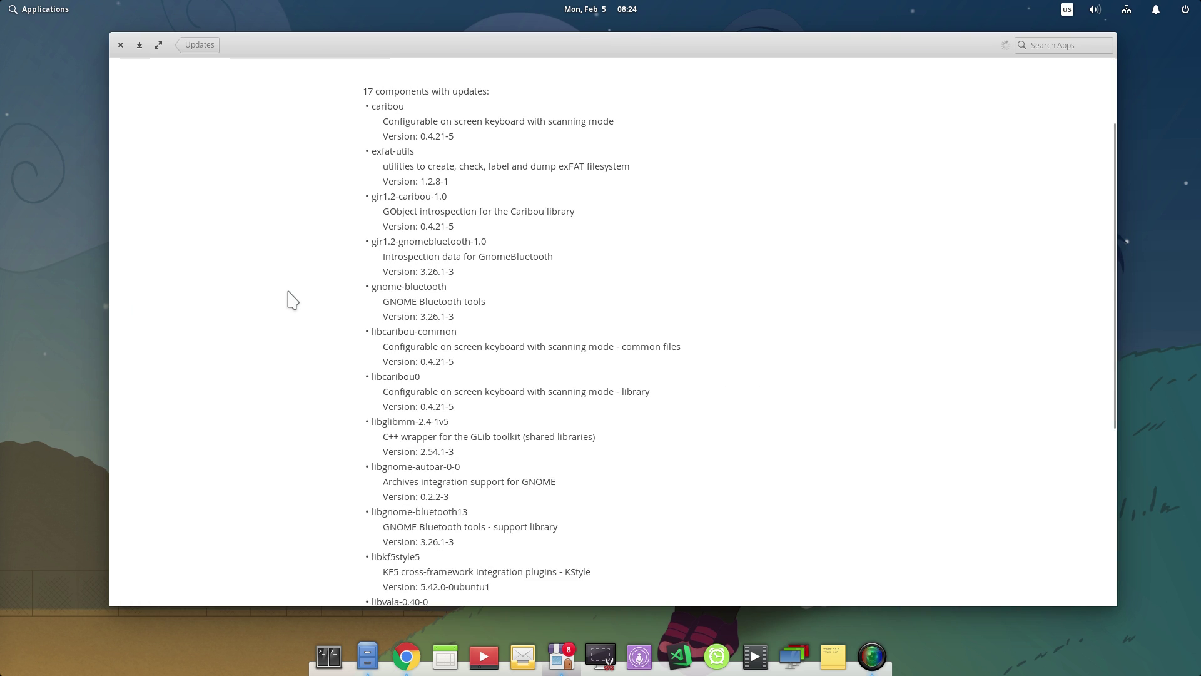
pyautogui.scroll(10, 289, 300)
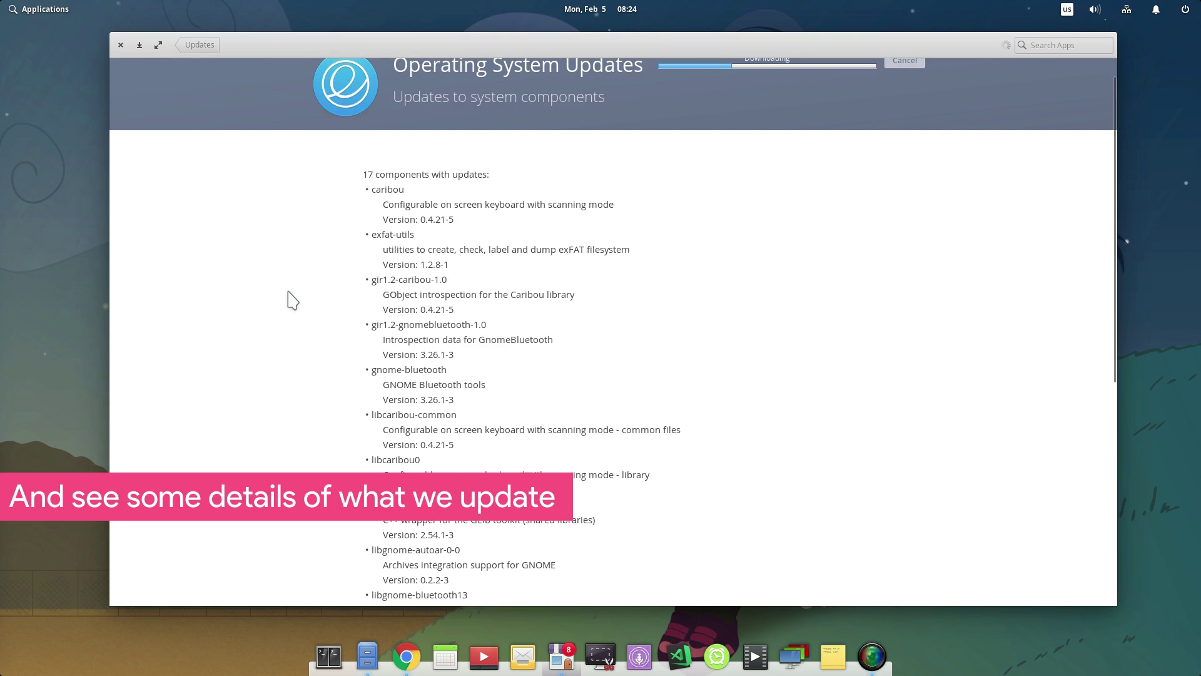
pyautogui.scroll(-10, 290, 299)
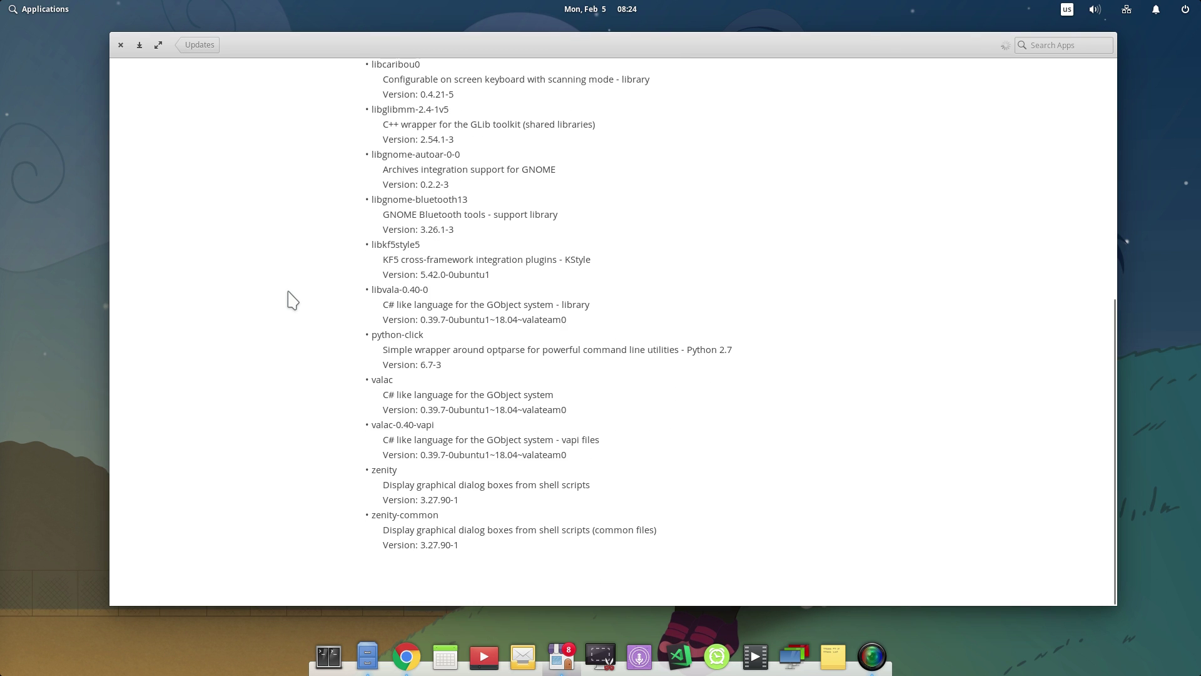
pyautogui.scroll(10, 293, 299)
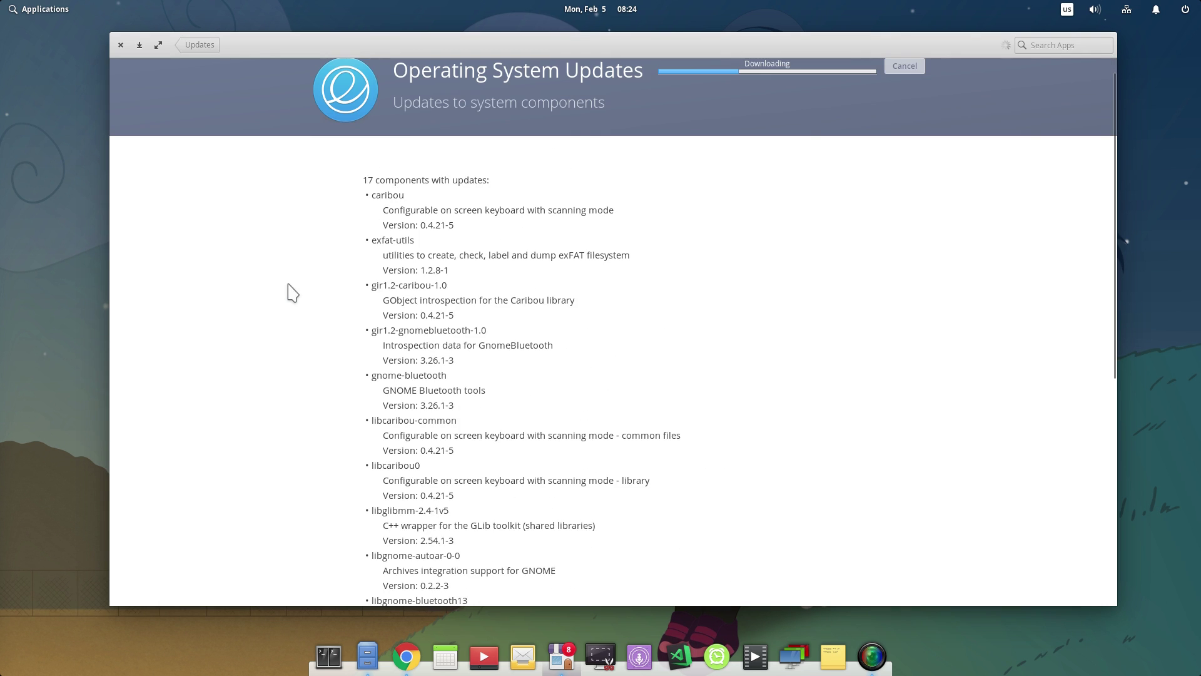
pyautogui.click(200, 45)
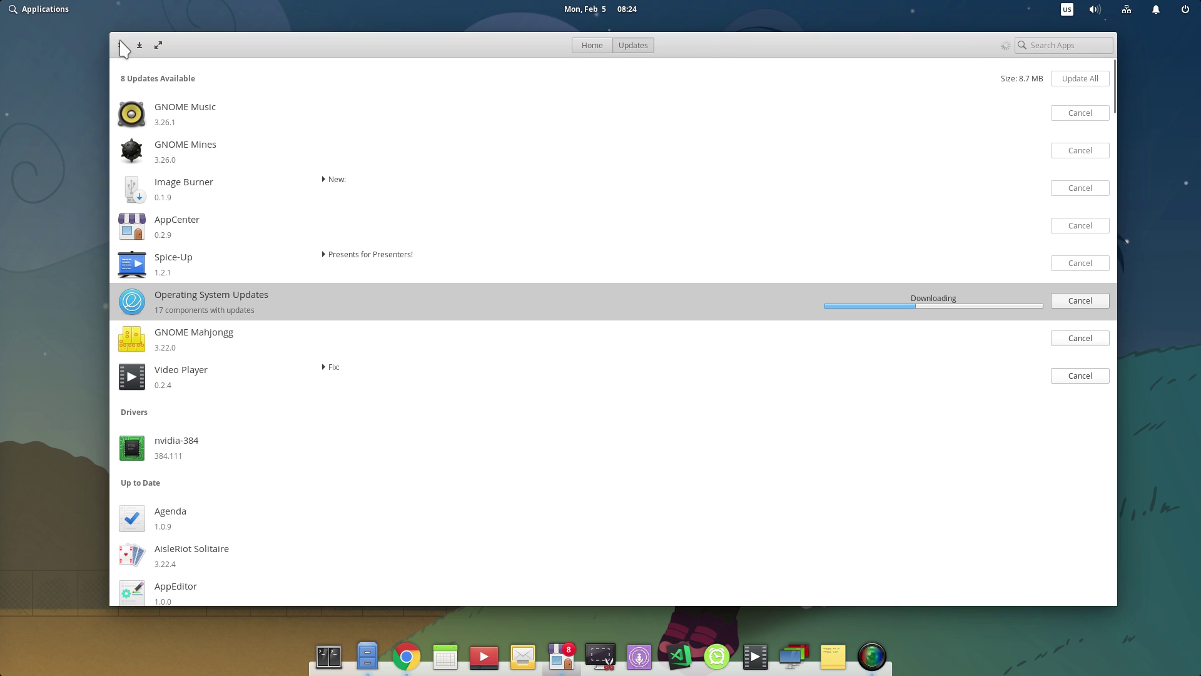
pyautogui.click(121, 45)
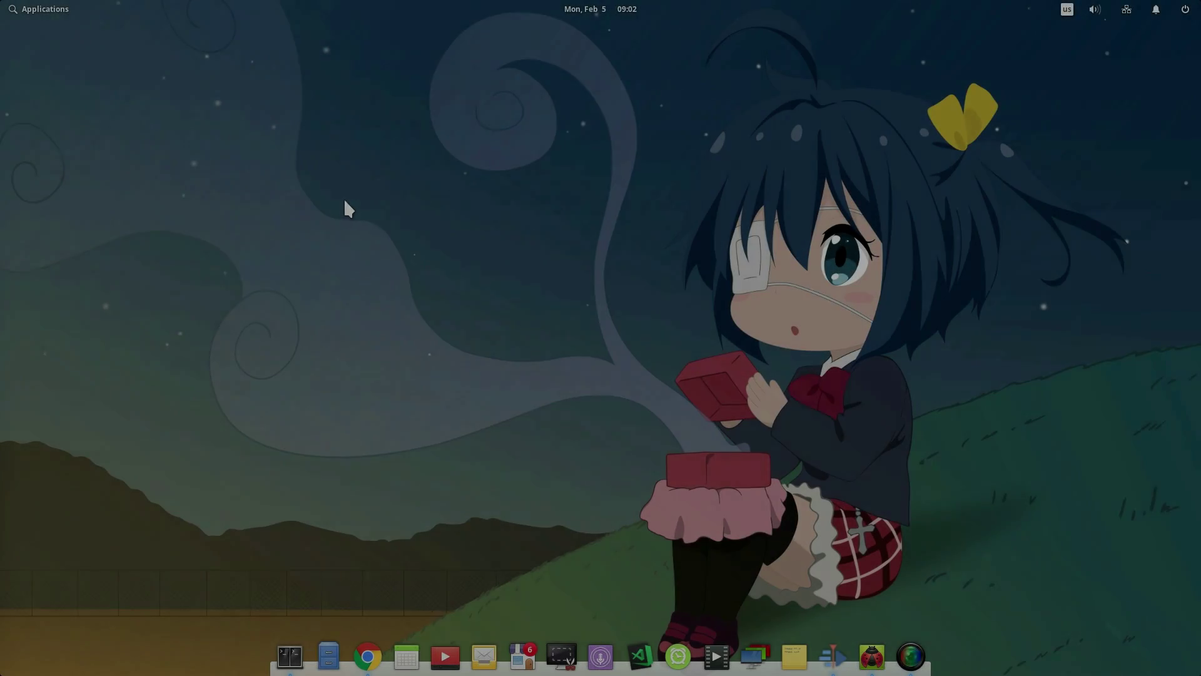
# Open the multitasking view and switch to the workspace containing the Ubuntu internal error dialog.
pyautogui.moveTo(18, 29)
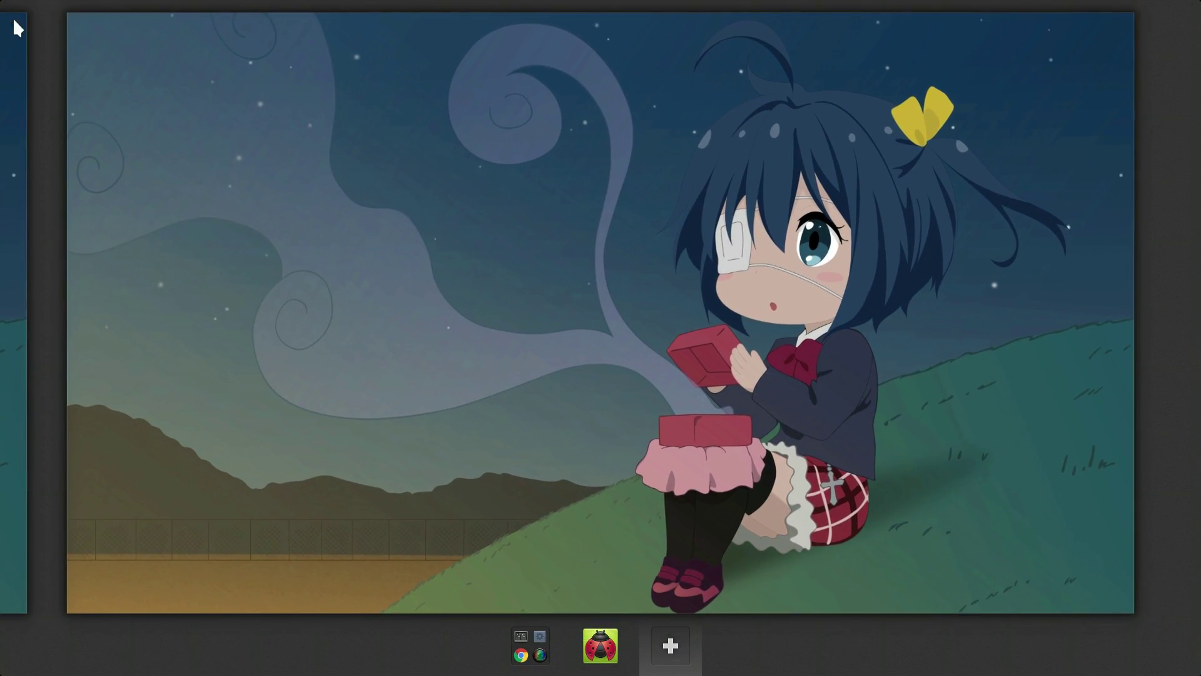
pyautogui.moveTo(605, 642)
pyautogui.click(606, 644)
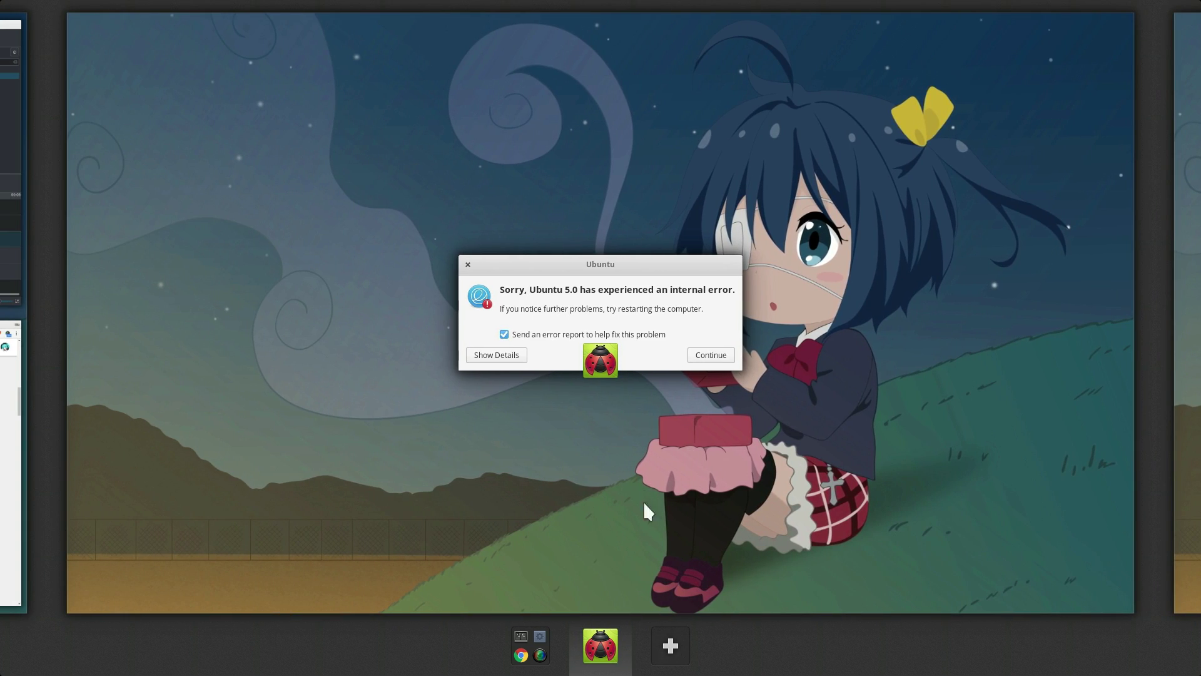
pyautogui.click(661, 346)
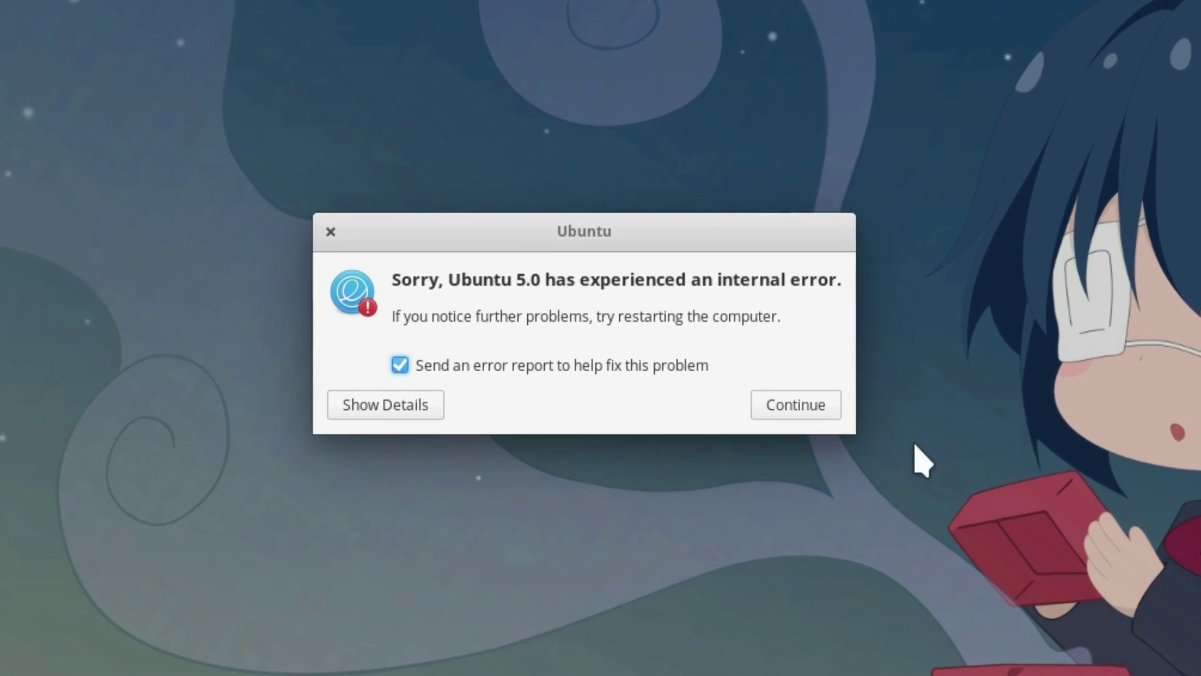